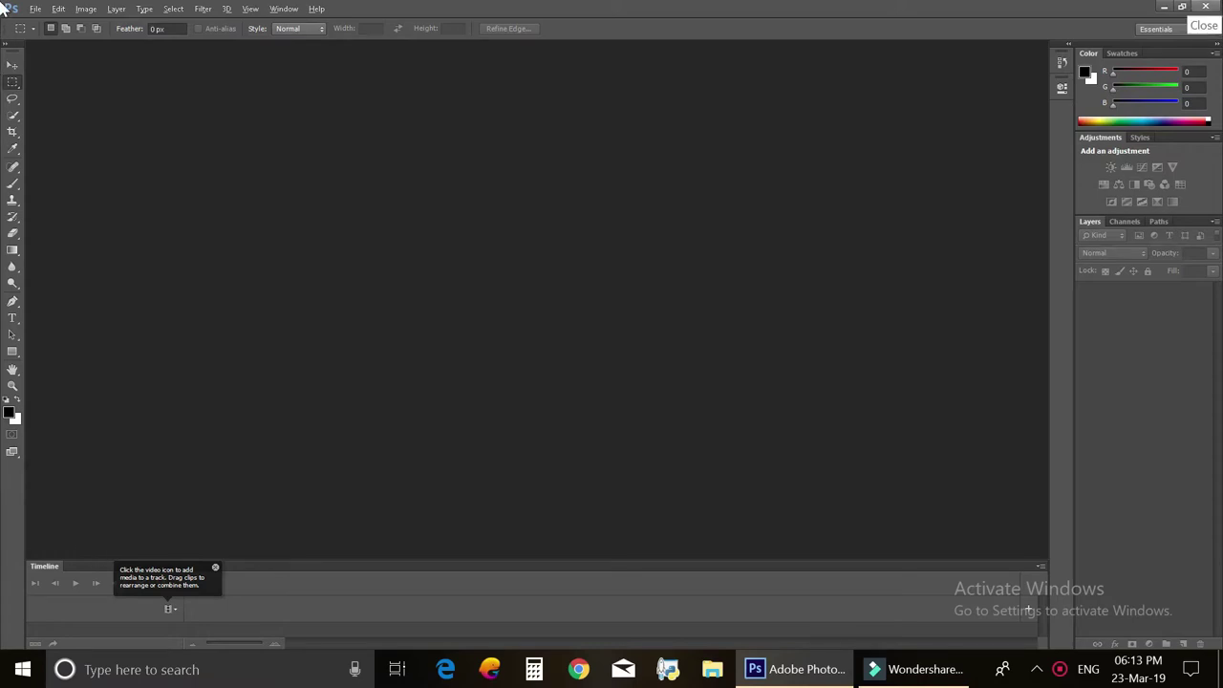
# Open the IMG_2078.JPG portrait photo from the Pictures folder
pyautogui.click(38, 12)
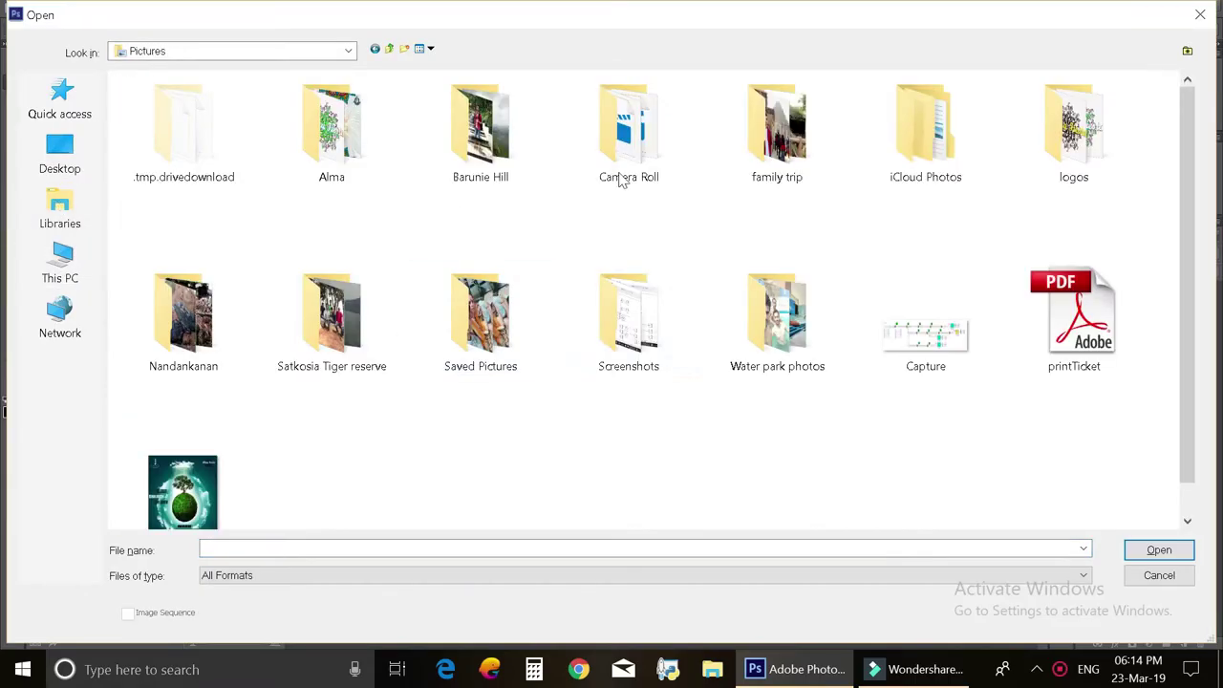
pyautogui.doubleClick(183, 492)
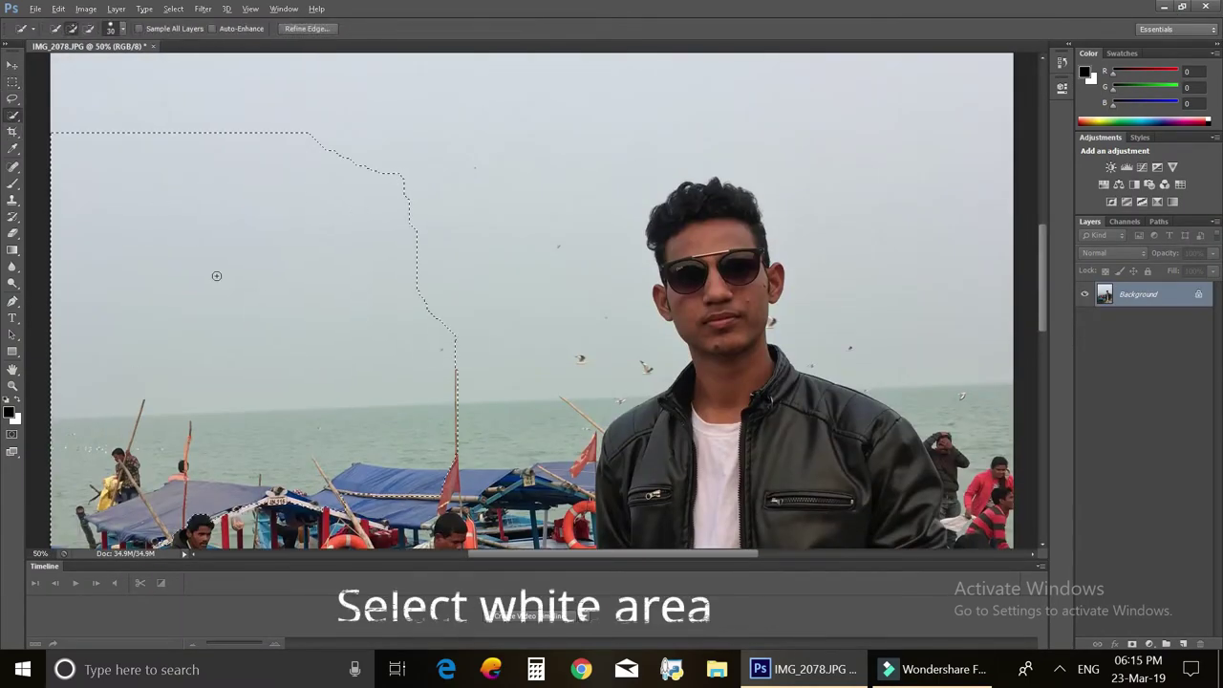
# Quick-select the grey sky around the man, including along his hair edge
pyautogui.moveTo(216, 275)
pyautogui.mouseDown()
pyautogui.moveTo(312, 448)
pyautogui.moveTo(968, 414)
pyautogui.mouseUp()
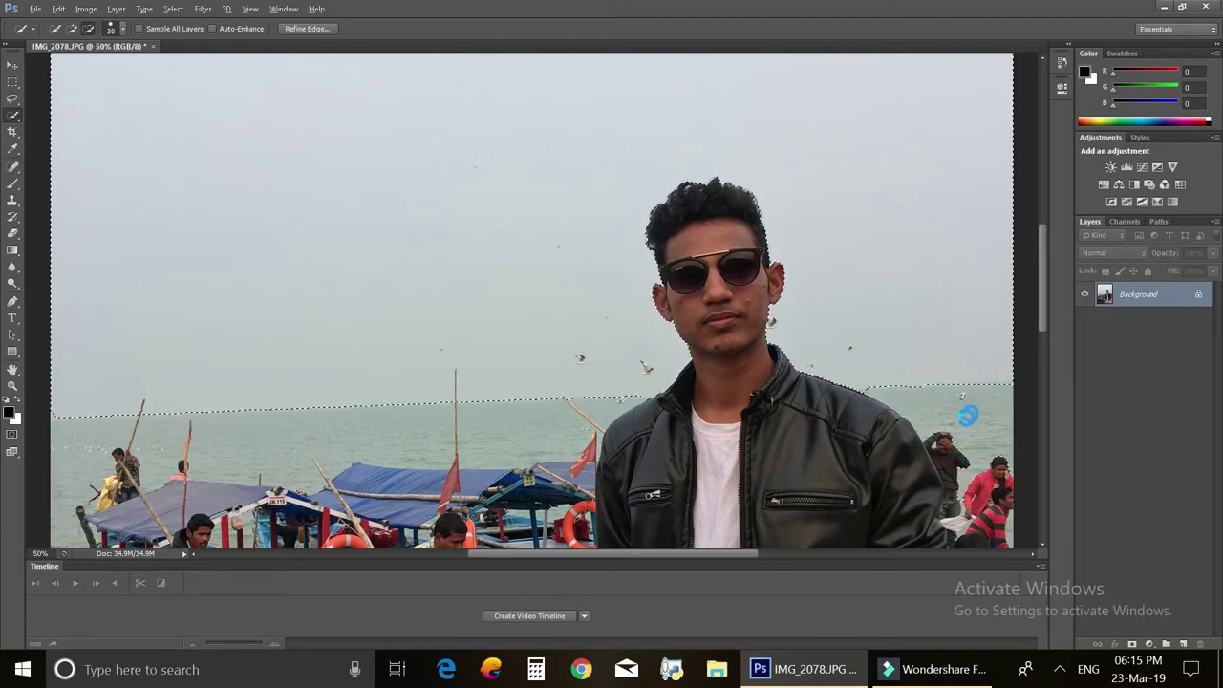
pyautogui.scroll(2, 917, 330)
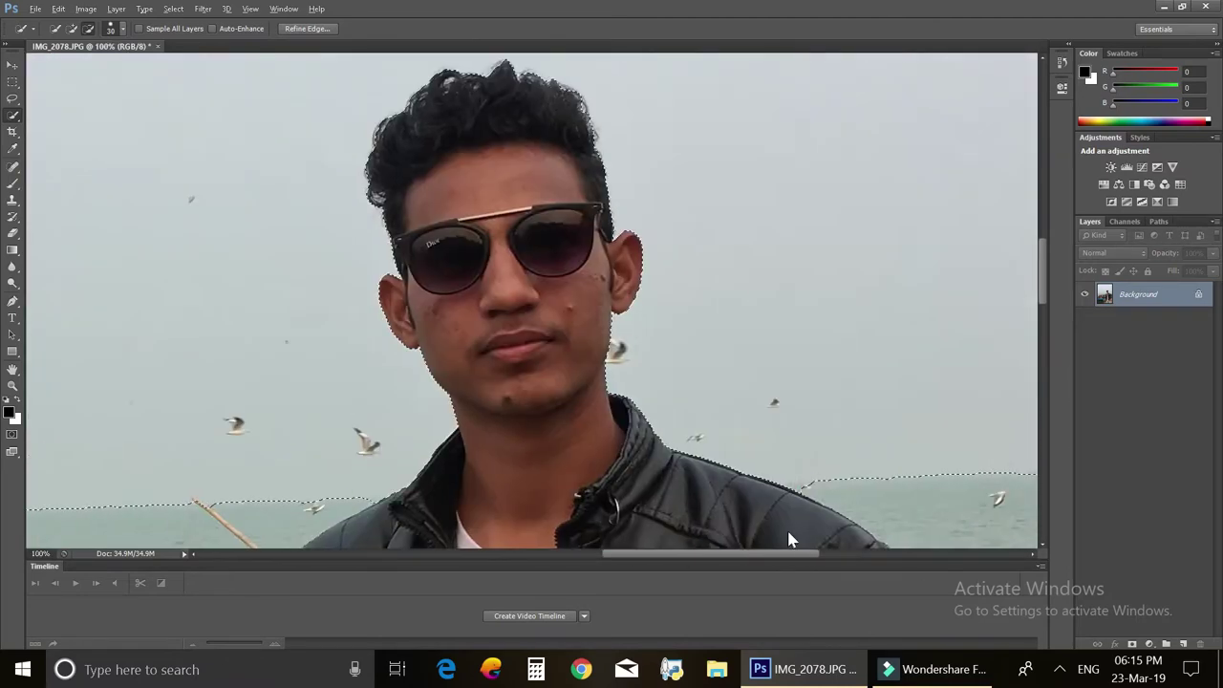
pyautogui.hscroll(3, 788, 540)
pyautogui.hscroll(2, 770, 554)
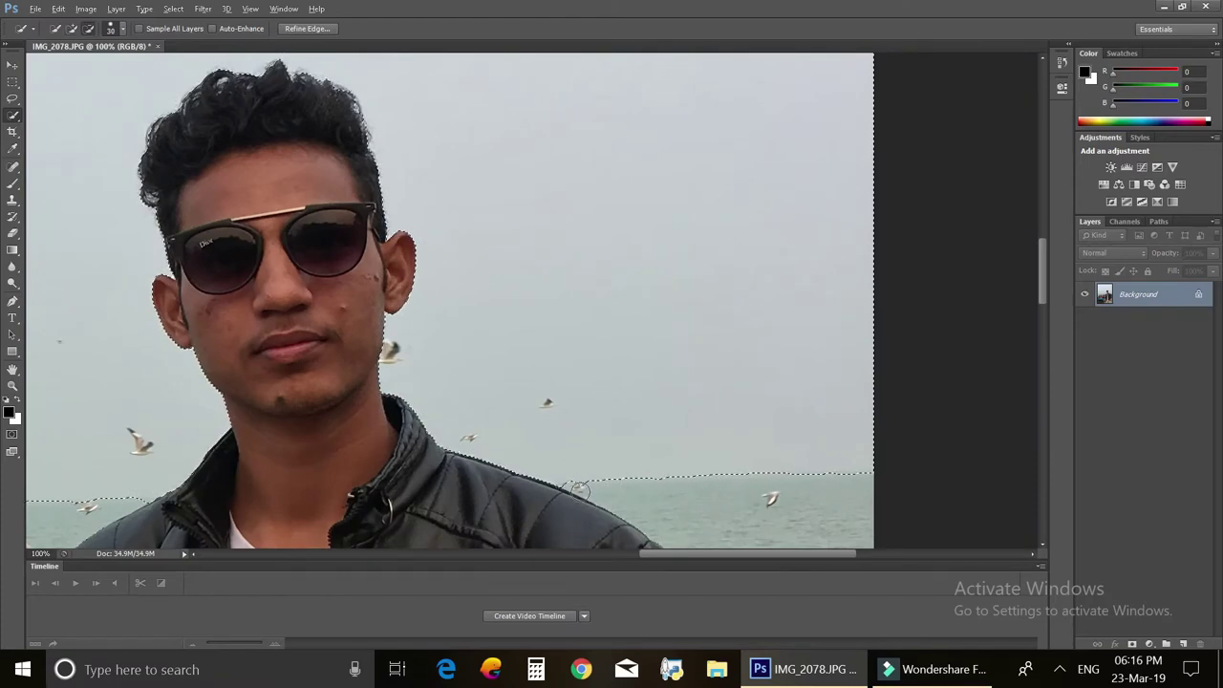
pyautogui.moveTo(153, 139); pyautogui.dragTo(337, 91)
pyautogui.scroll(-1, 359, 139)
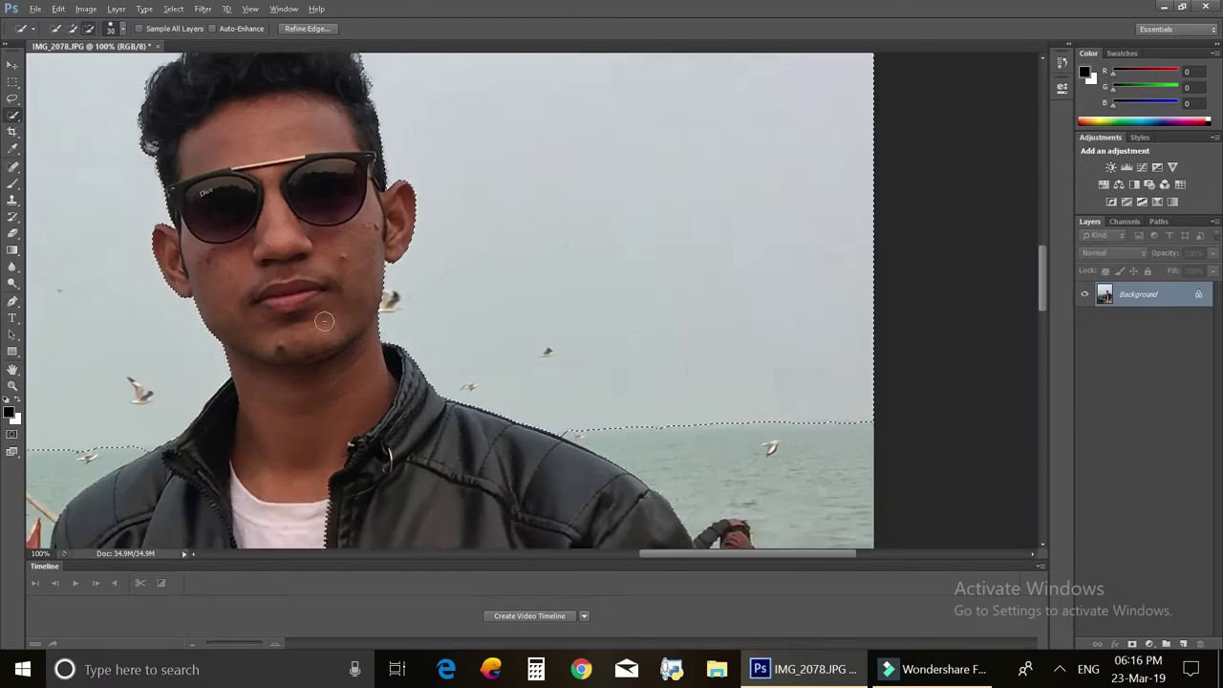
pyautogui.scroll(-4, 239, 105)
pyautogui.scroll(-2, 495, 252)
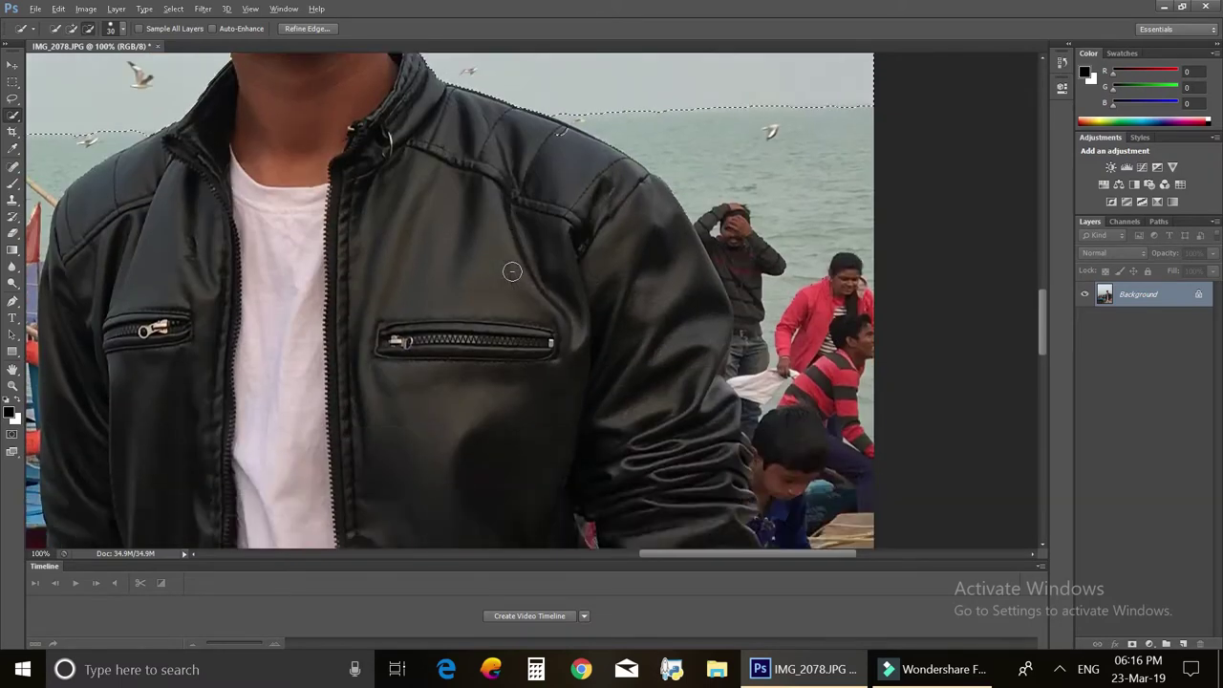
pyautogui.scroll(-3, 495, 252)
pyautogui.scroll(-2, 516, 287)
# Delete the selected sky to transparency and open the large.jpg sunset sky photo
pyautogui.press('Delete')
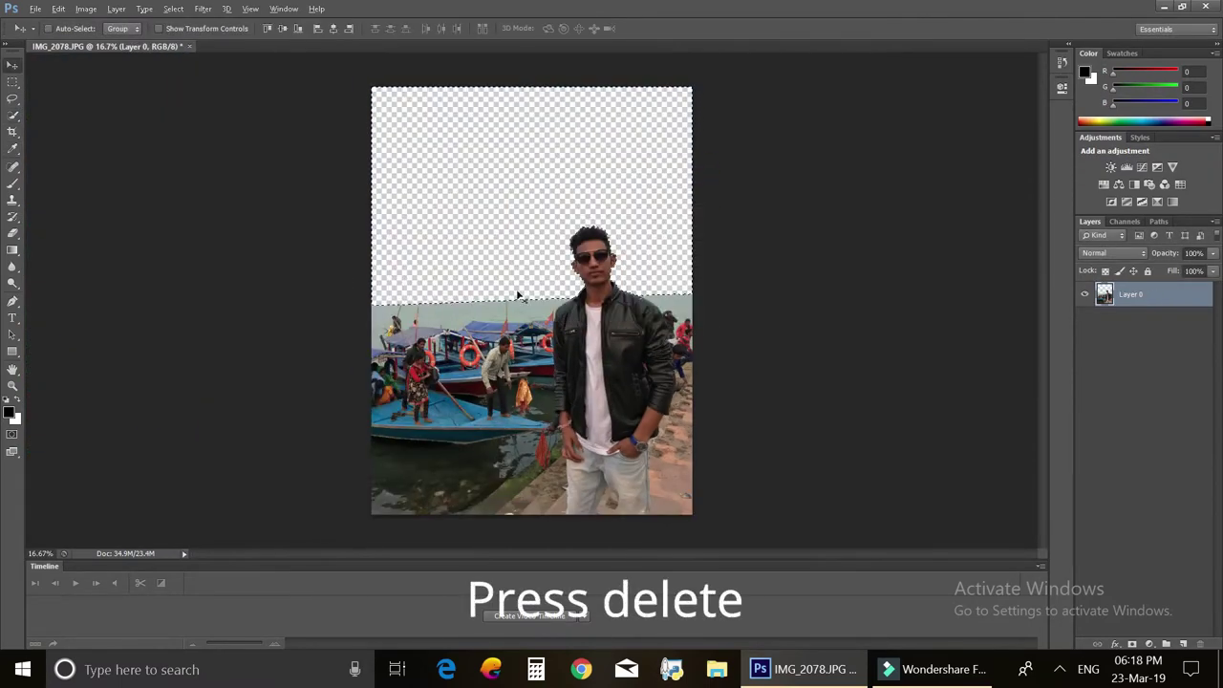
pyautogui.click(34, 9)
pyautogui.click(39, 40)
pyautogui.scroll(-1, 328, 220)
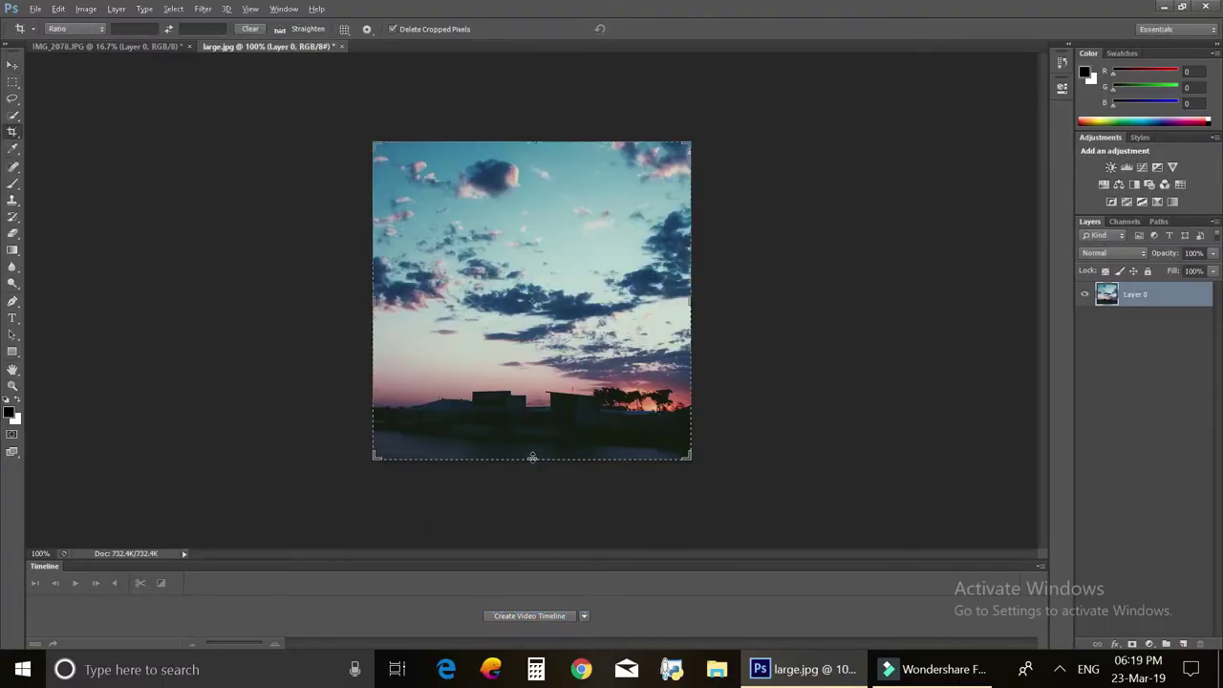
# Paste the large.jpg sunset sky into the portrait as Layer 1 near the top
pyautogui.hotkey('ctrl', 'Tab')
pyautogui.hotkey('ctrl', 'v')
pyautogui.moveTo(542, 164)
pyautogui.mouseDown()
pyautogui.moveTo(454, 127)
pyautogui.moveTo(432, 202)
pyautogui.moveTo(557, 219)
pyautogui.mouseUp()
pyautogui.hotkey('ctrl', '+')
pyautogui.hotkey('alt', '[')
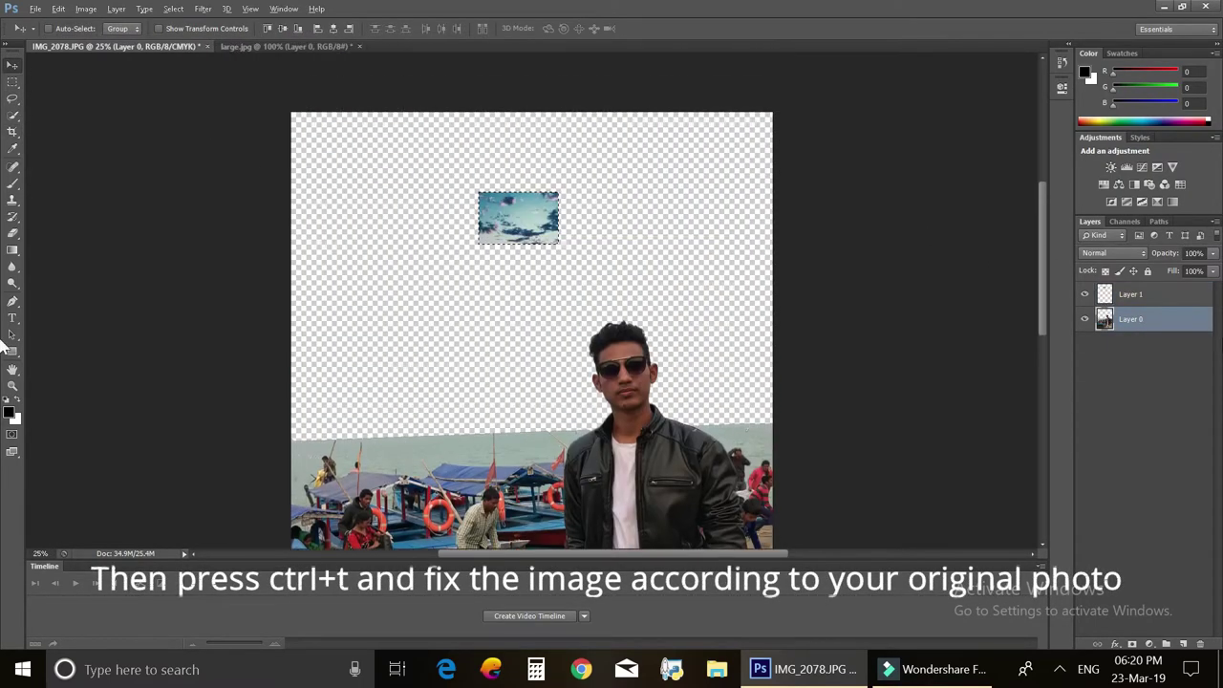
# Scale the sky layer up to cover the empty upper canvas and apply it
pyautogui.hotkey('alt', ']')
pyautogui.hotkey('ctrl', 't')
pyautogui.moveTo(519, 218)
pyautogui.mouseDown()
pyautogui.moveTo(332, 138)
pyautogui.moveTo(810, 387)
pyautogui.moveTo(793, 434)
pyautogui.moveTo(788, 374)
pyautogui.mouseUp()
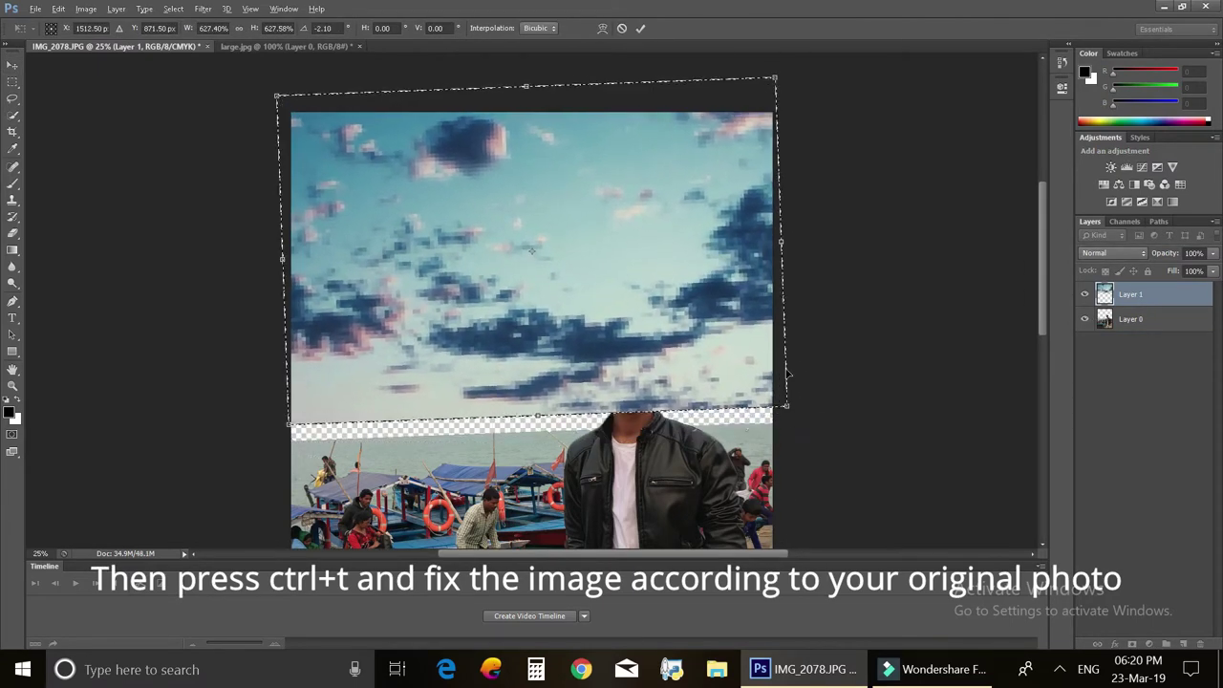
pyautogui.moveTo(535, 287); pyautogui.dragTo(535, 300)
pyautogui.press('Return')
# Move the man's layer above the sky layer so the sky sits behind him
pyautogui.hotkey('alt', '[')
pyautogui.hotkey('ctrl', ']')
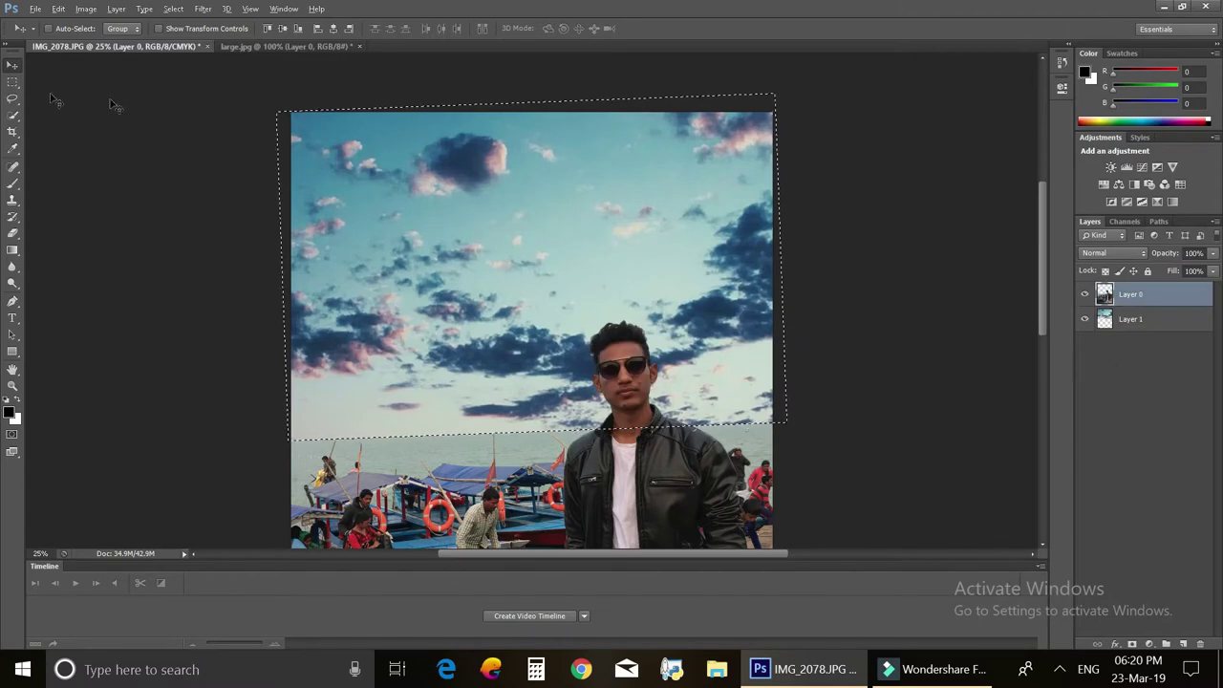
pyautogui.hotkey('alt', '[')
pyautogui.scroll(1, 877, 345)
pyautogui.scroll(-3, 874, 292)
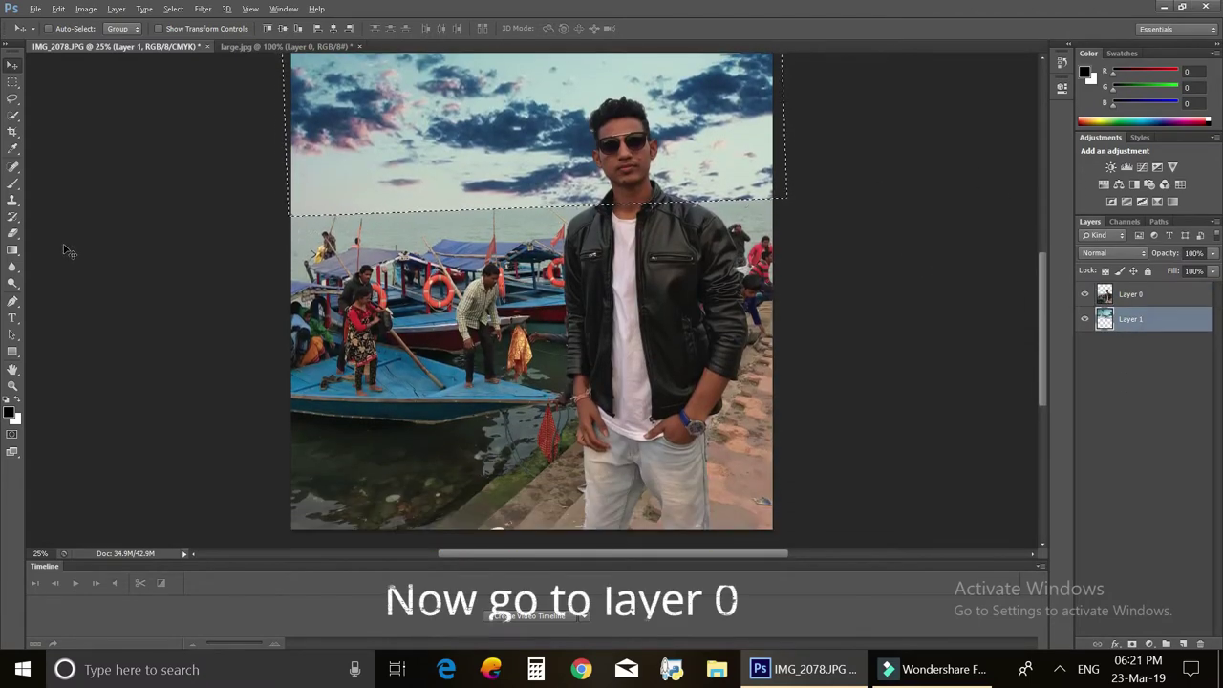
# Zoom in and start a Quick Selection on the man's body
pyautogui.click(12, 200)
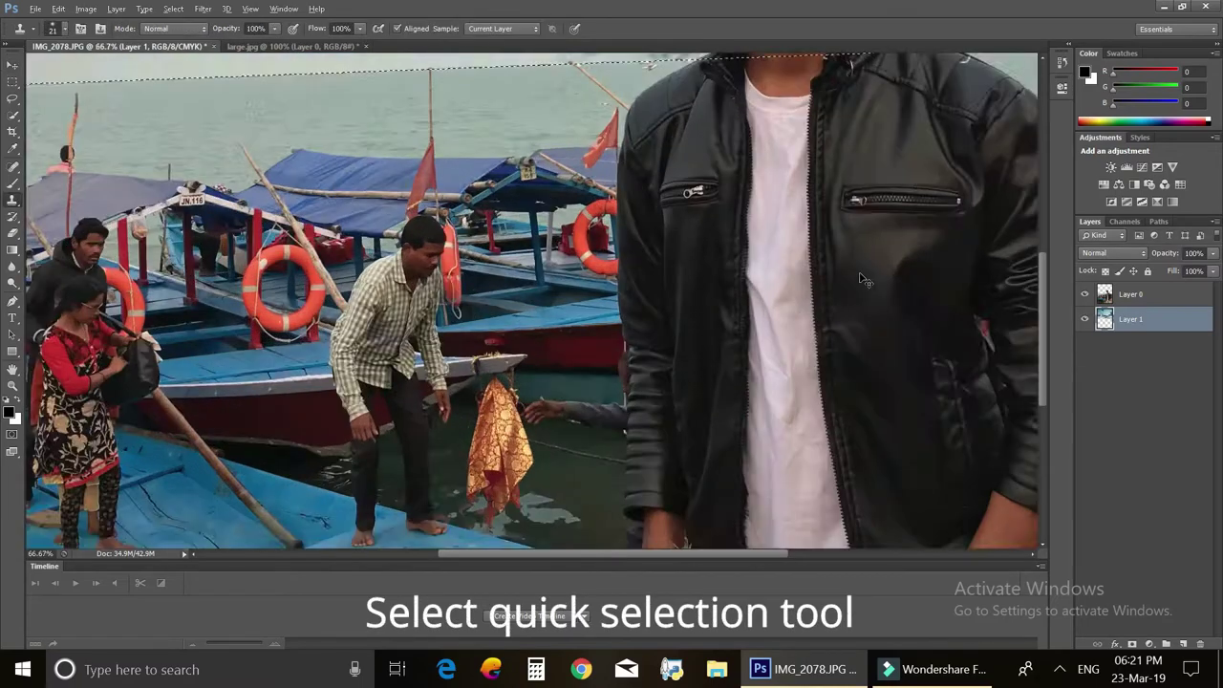
pyautogui.hotkey('ctrl', '+')
pyautogui.hotkey('ctrl', '+')
pyautogui.hotkey('ctrl', '+')
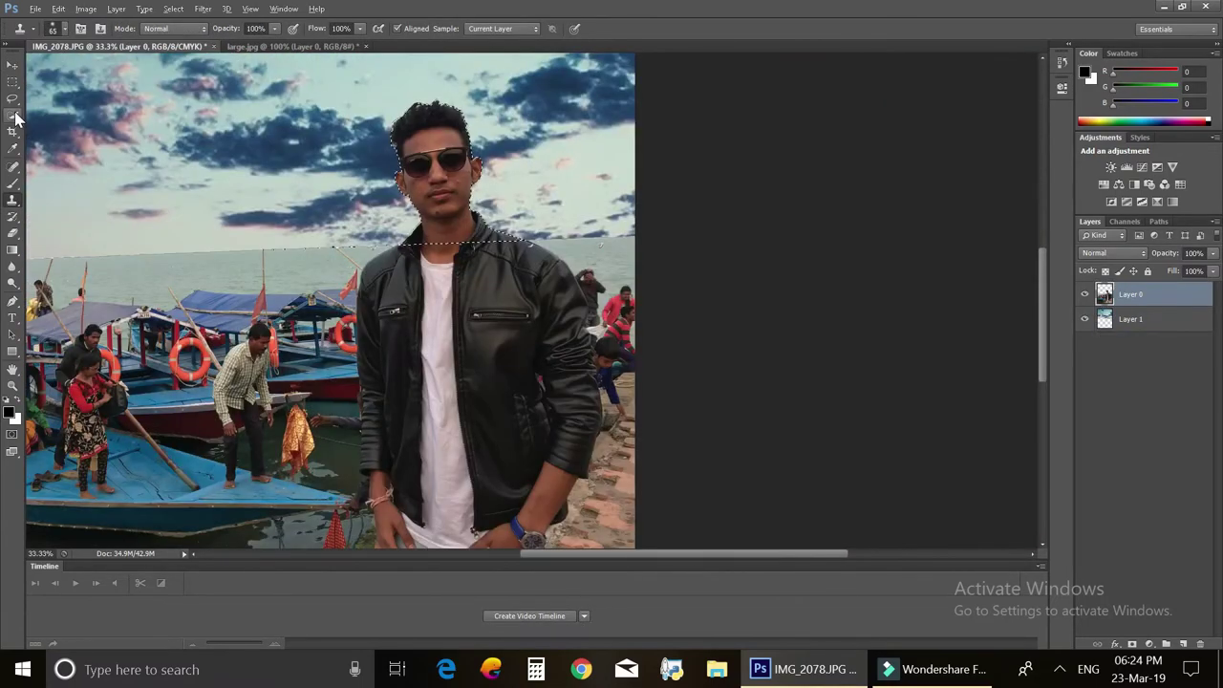
pyautogui.rightClick(13, 116)
pyautogui.click(67, 126)
pyautogui.click(456, 287)
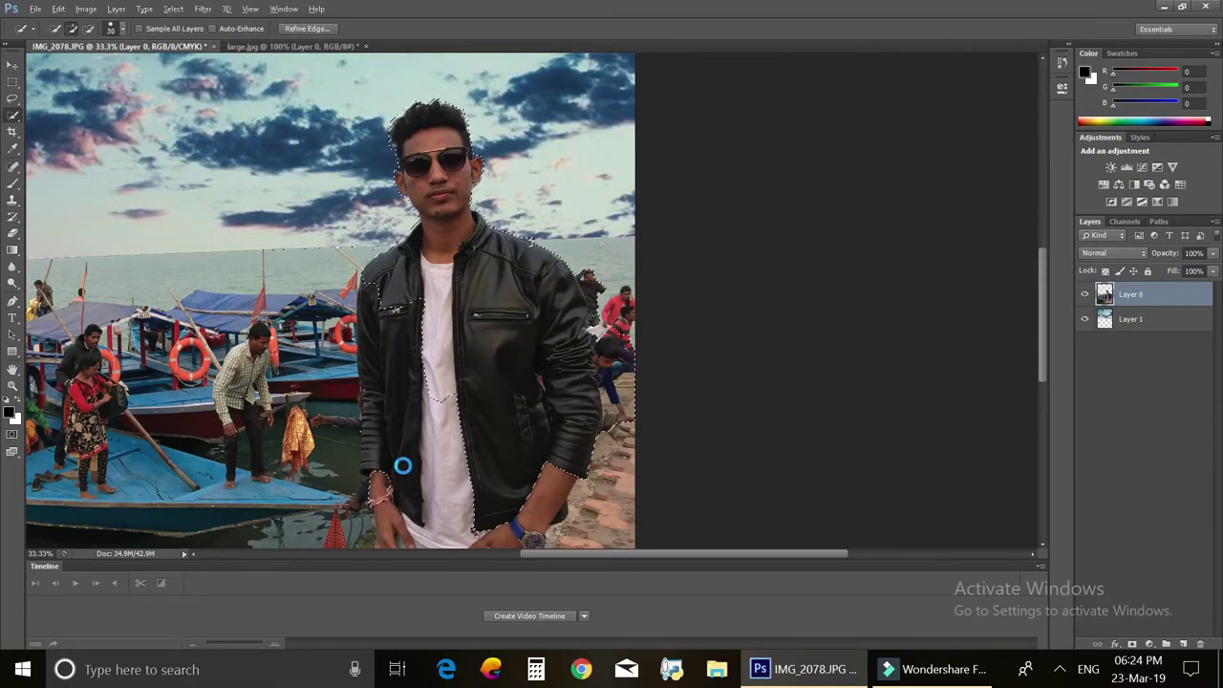
pyautogui.scroll(3, 499, 385)
pyautogui.scroll(5, 504, 313)
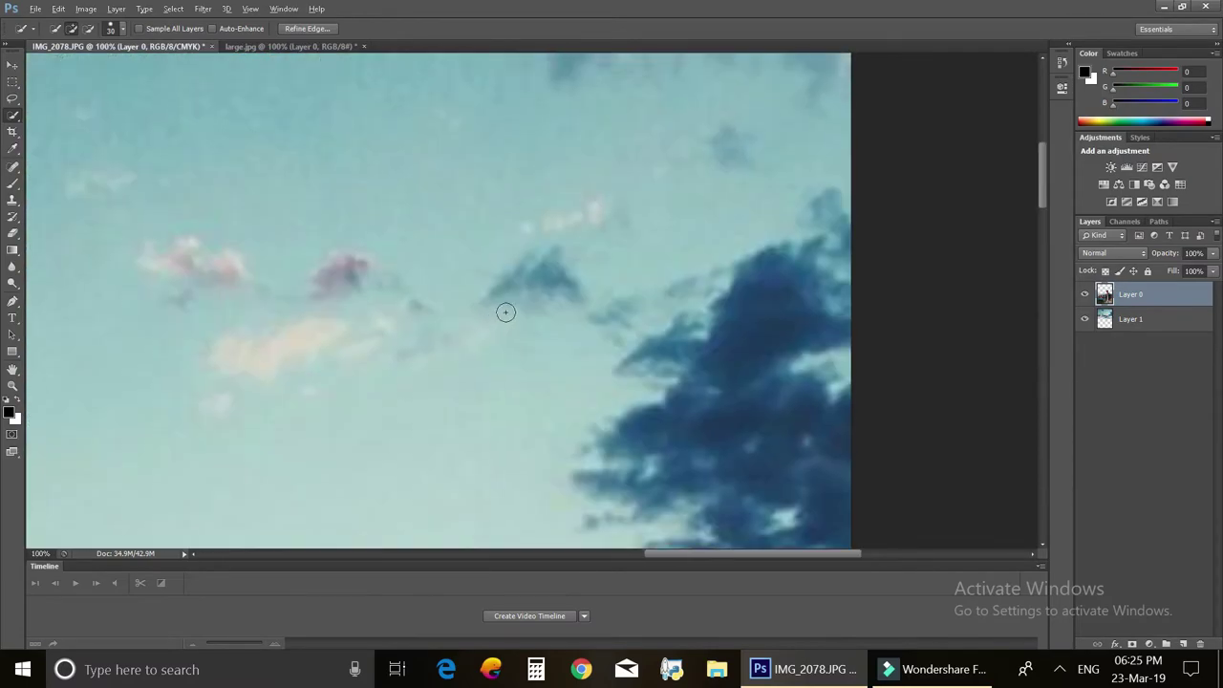
pyautogui.scroll(-5, 509, 314)
pyautogui.scroll(-3, 516, 287)
pyautogui.scroll(-2, 524, 268)
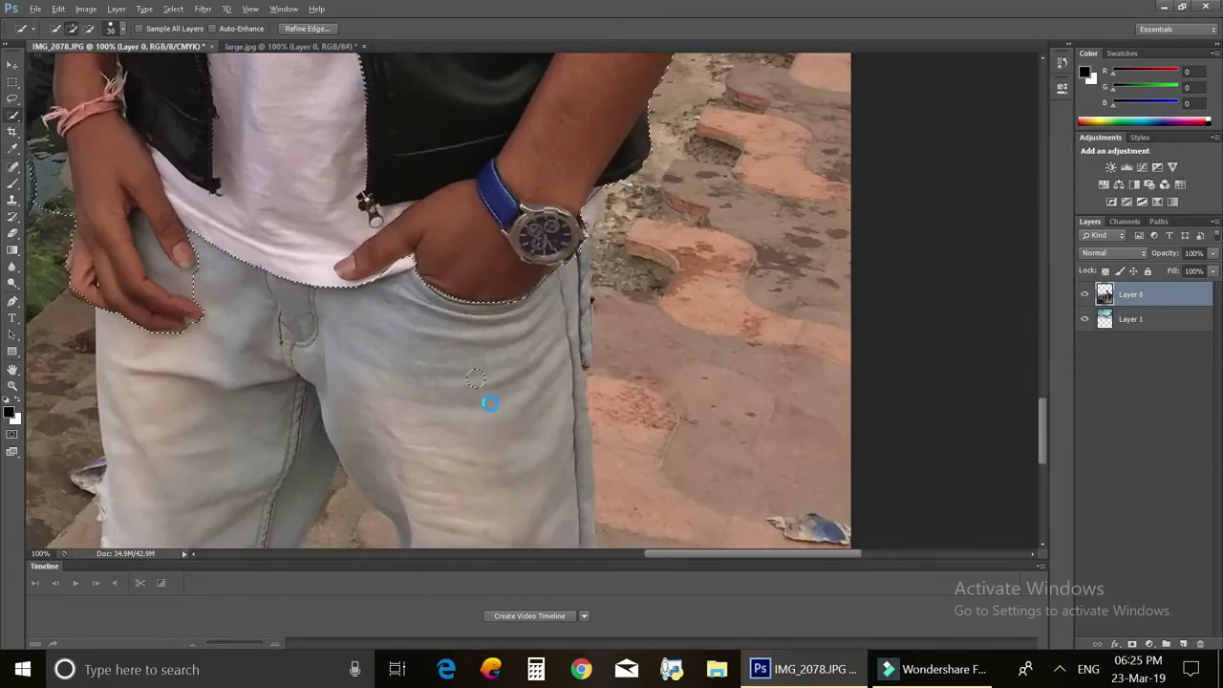
pyautogui.scroll(-2, 531, 241)
# Refine the selection along the man's jeans, jacket and hair outline at 300% zoom
pyautogui.moveTo(333, 478); pyautogui.dragTo(722, 441)
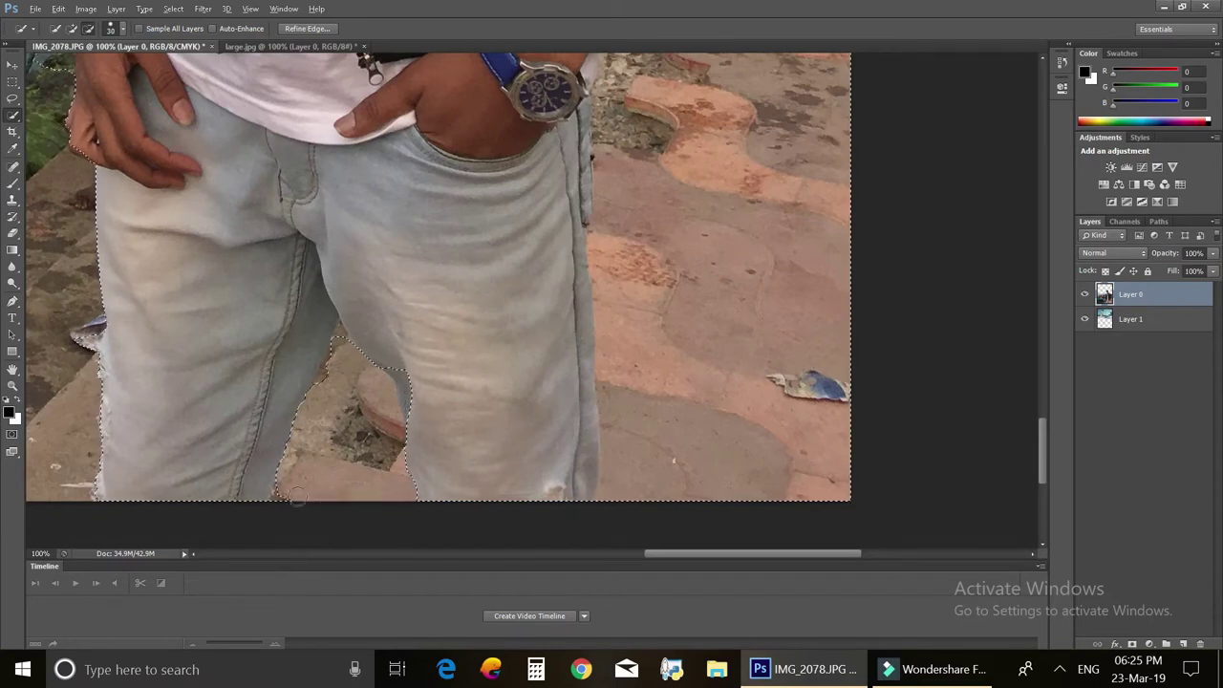
pyautogui.scroll(1, 592, 210)
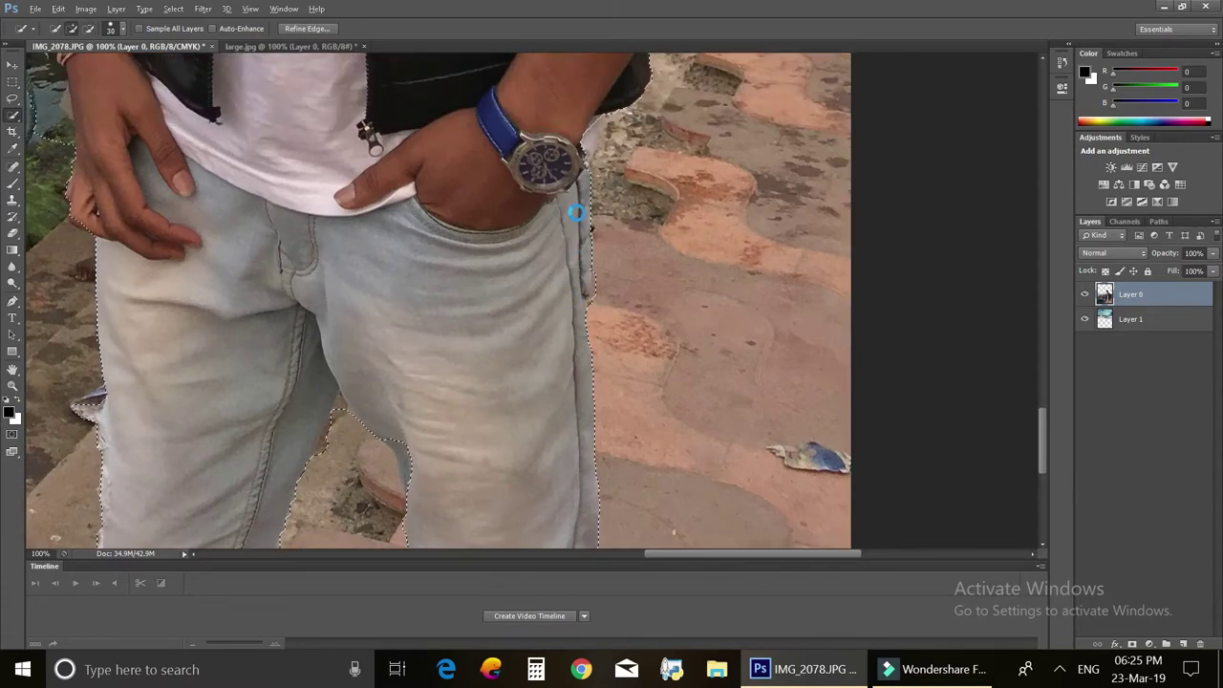
pyautogui.scroll(2, 611, 202)
pyautogui.scroll(1, 43, 284)
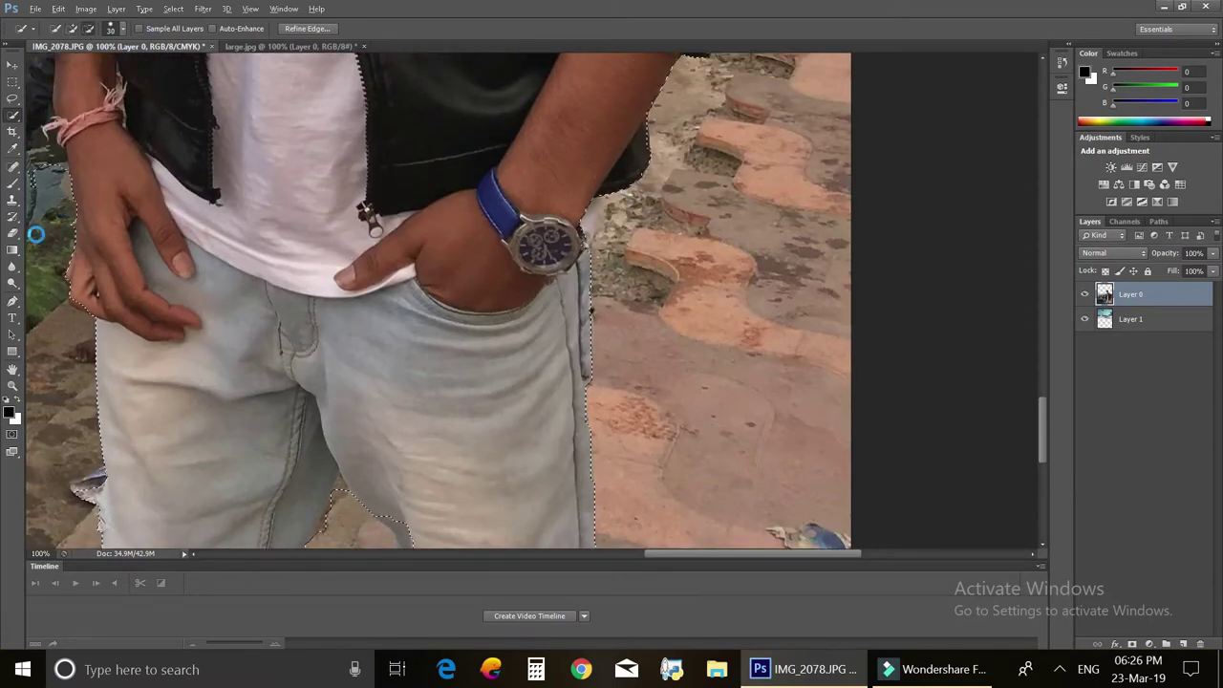
pyautogui.scroll(2, 60, 207)
pyautogui.scroll(2, 43, 145)
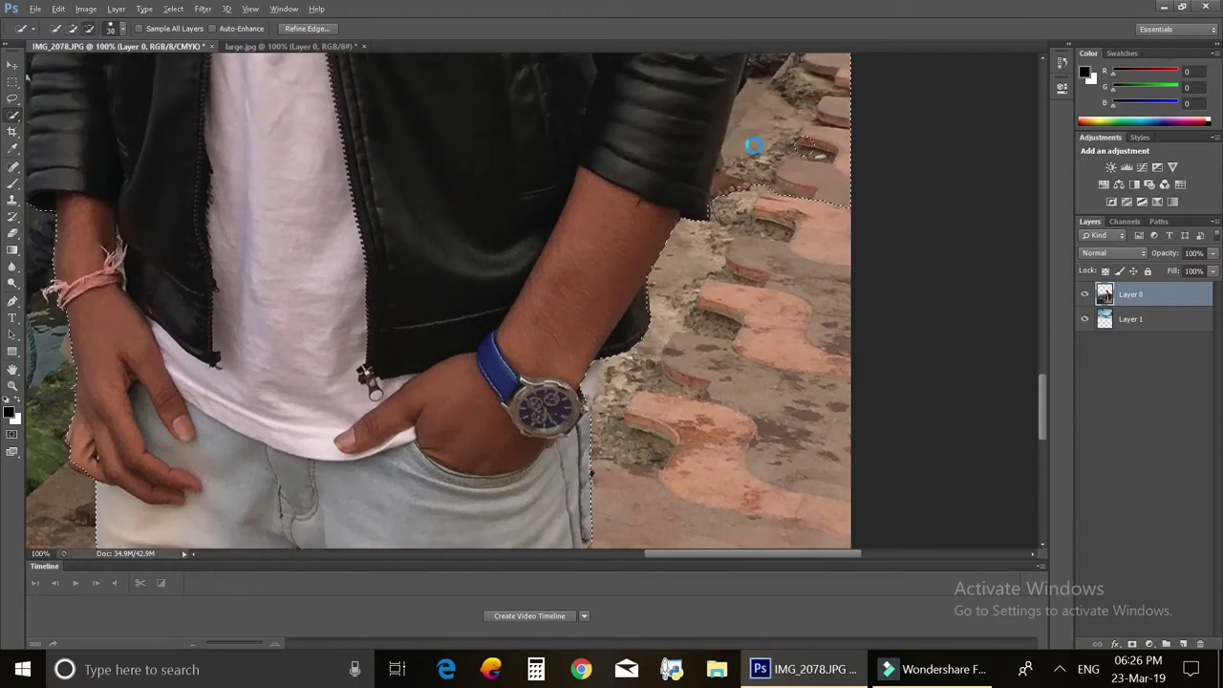
pyautogui.scroll(2, 805, 145)
pyautogui.scroll(1, 781, 210)
pyautogui.scroll(2, 764, 270)
pyautogui.scroll(2, 767, 252)
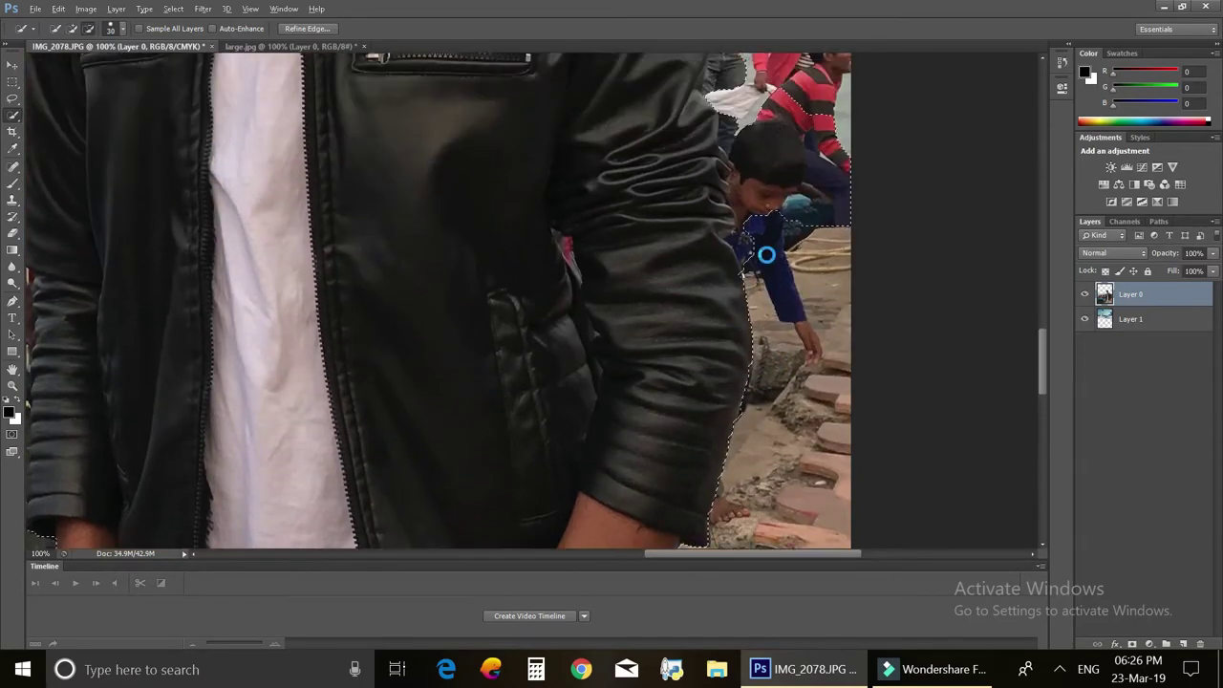
pyautogui.scroll(2, 767, 252)
pyautogui.scroll(2, 759, 256)
pyautogui.scroll(2, 752, 260)
pyautogui.scroll(2, 743, 264)
pyautogui.scroll(1, 741, 267)
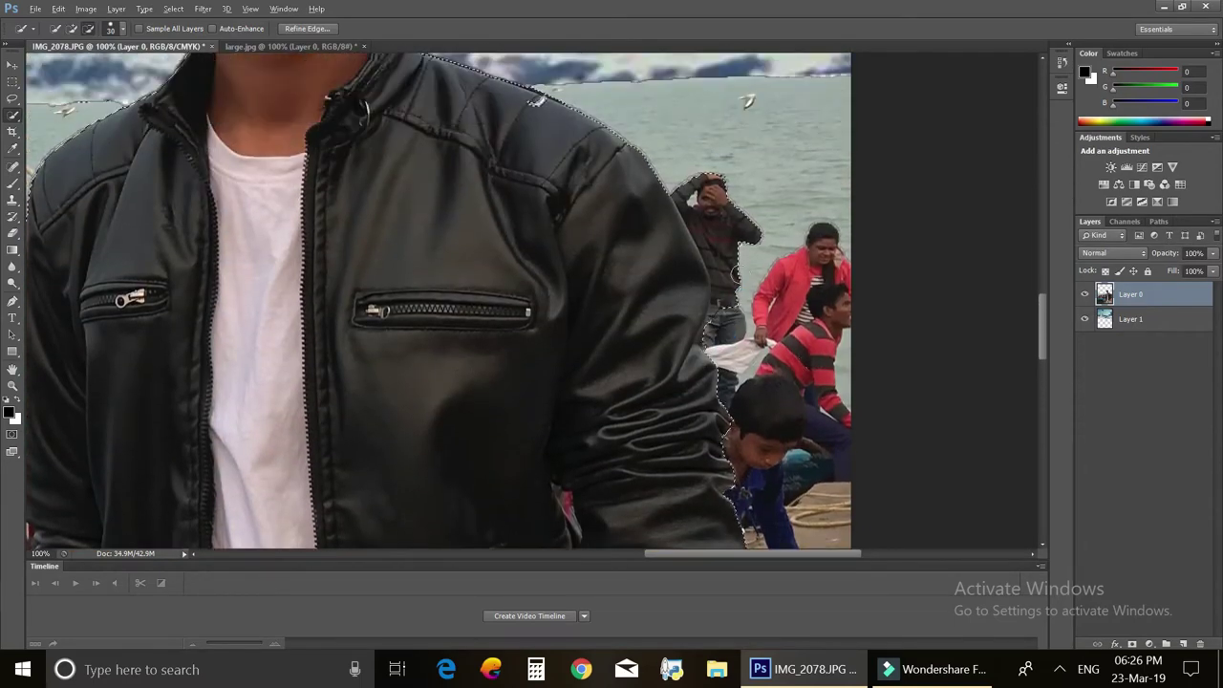
pyautogui.scroll(1, 726, 269)
pyautogui.scroll(1, 606, 273)
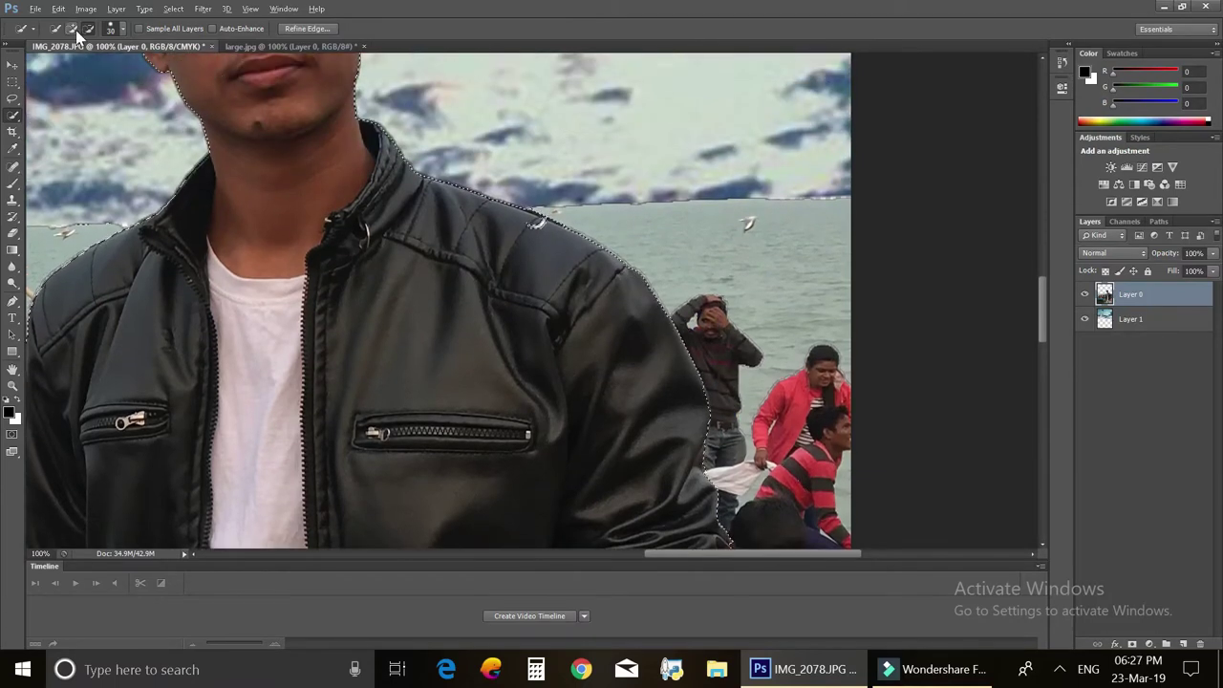
pyautogui.keyDown('alt'); pyautogui.scroll(1, 549, 281); pyautogui.keyUp('alt')
pyautogui.keyDown('alt'); pyautogui.scroll(1, 828, 308); pyautogui.keyUp('alt')
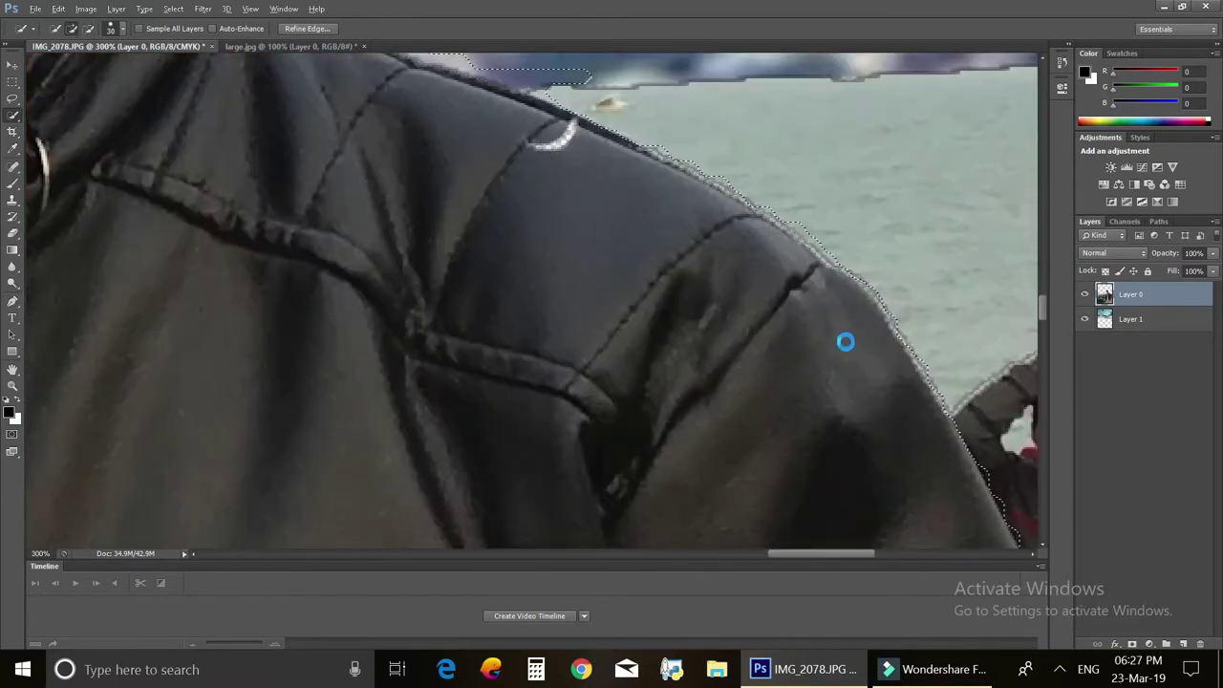
pyautogui.scroll(4, 181, 279)
pyautogui.scroll(1, 182, 279)
pyautogui.hscroll(-5, 157, 172)
pyautogui.scroll(-2, 131, 64)
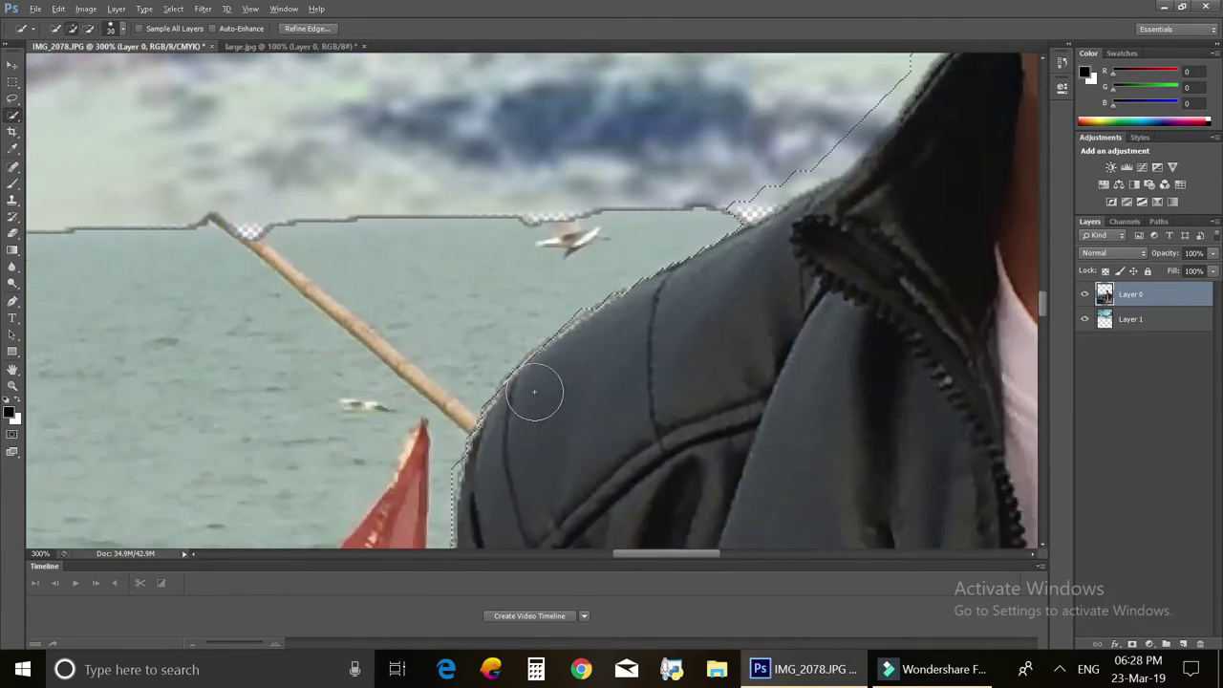
pyautogui.scroll(-3, 658, 342)
pyautogui.scroll(-3, 565, 276)
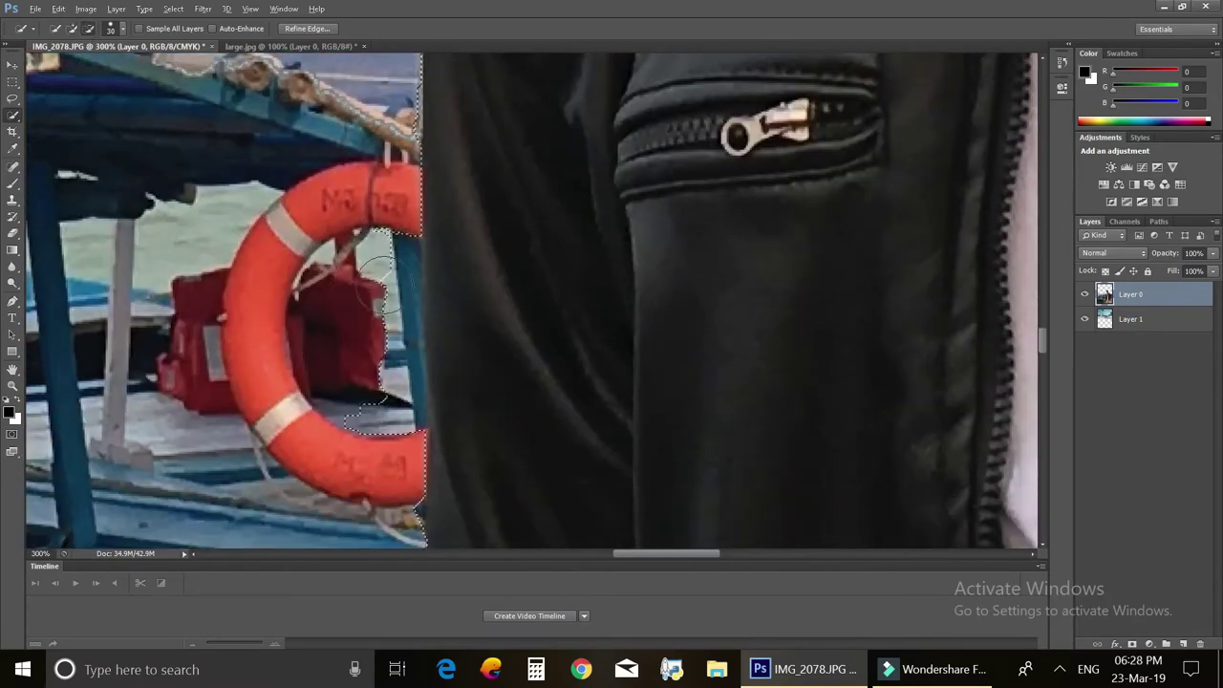
pyautogui.scroll(-1, 397, 329)
pyautogui.scroll(-1, 420, 401)
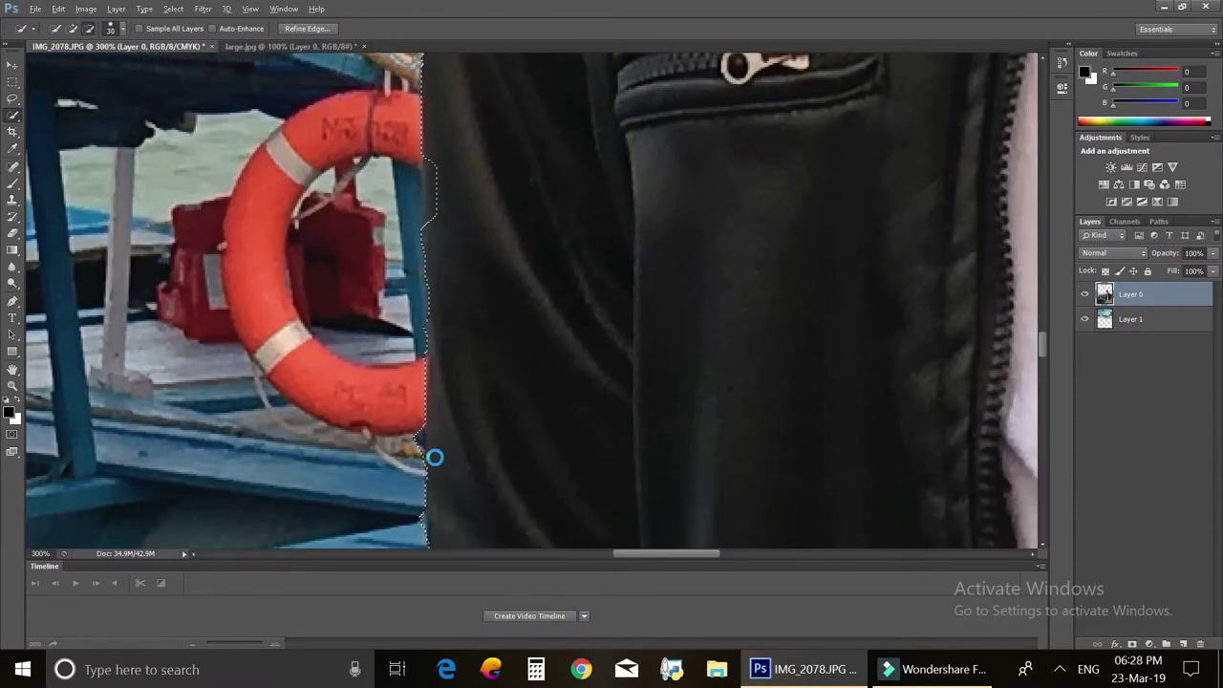
pyautogui.scroll(-1, 425, 440)
pyautogui.scroll(-1, 409, 373)
pyautogui.scroll(-2, 401, 406)
pyautogui.scroll(-2, 420, 416)
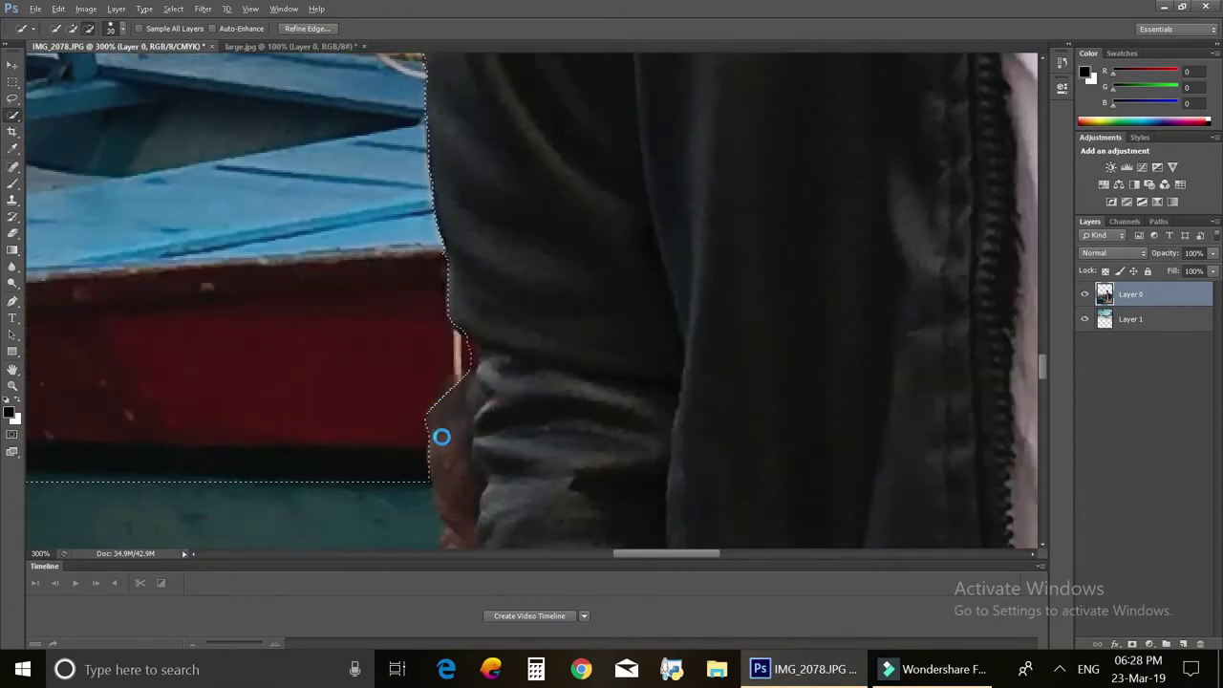
pyautogui.scroll(-1, 428, 425)
pyautogui.scroll(-1, 449, 482)
pyautogui.scroll(-3, 440, 497)
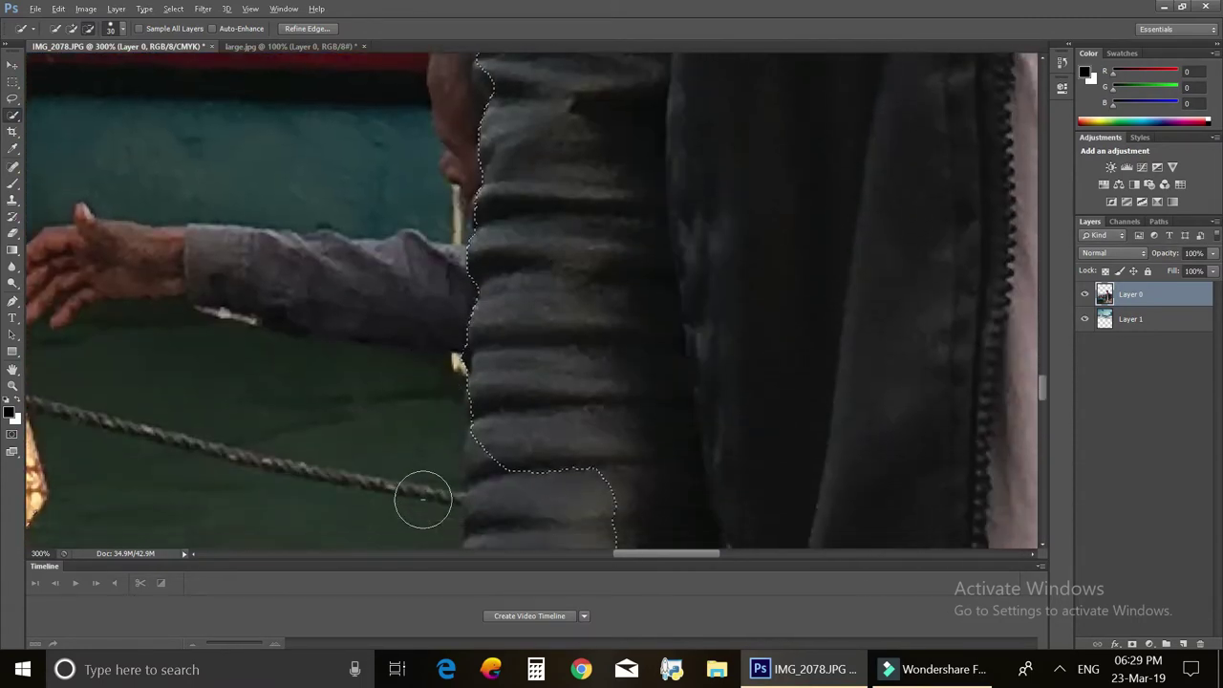
pyautogui.scroll(-1, 444, 440)
pyautogui.scroll(-2, 492, 421)
pyautogui.scroll(-2, 583, 468)
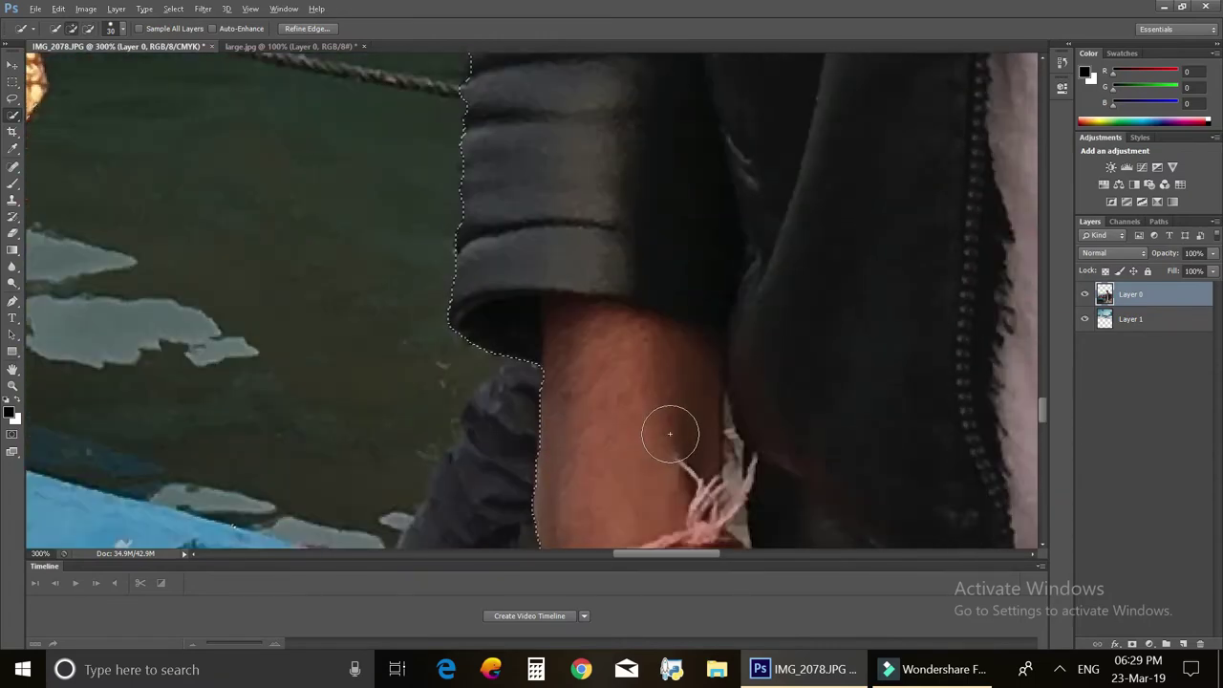
pyautogui.scroll(2, 683, 435)
pyautogui.scroll(6, 659, 420)
pyautogui.scroll(1, 535, 373)
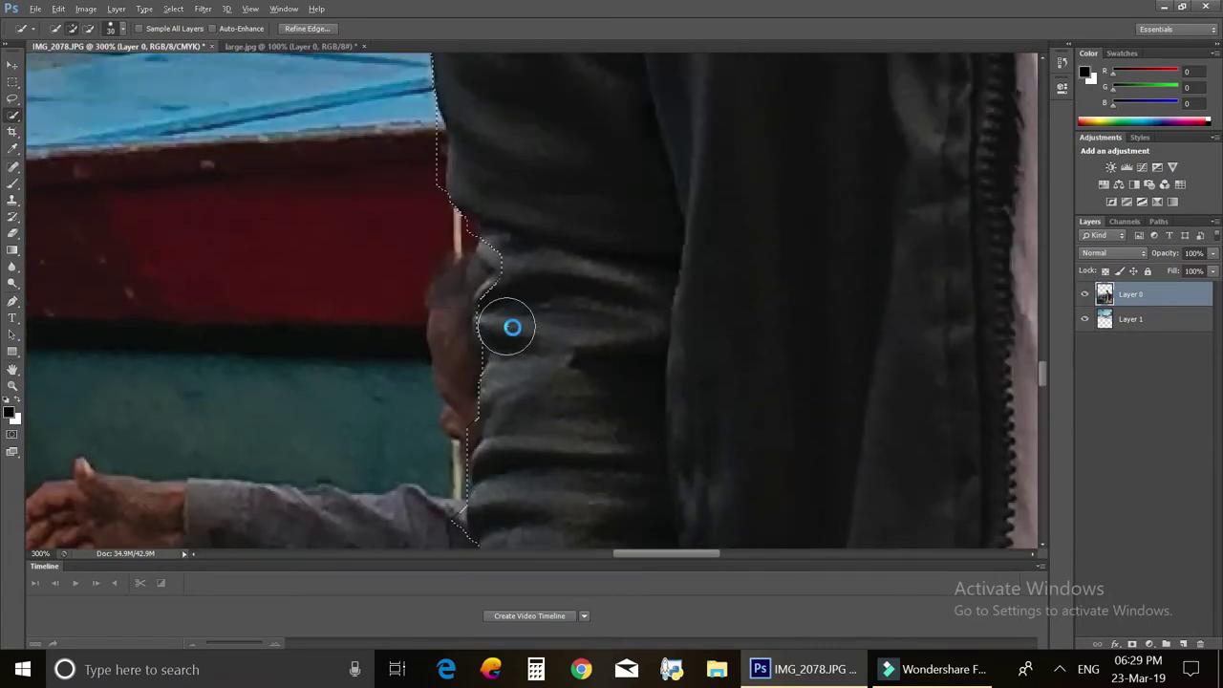
pyautogui.scroll(1, 518, 308)
pyautogui.scroll(3, 420, 406)
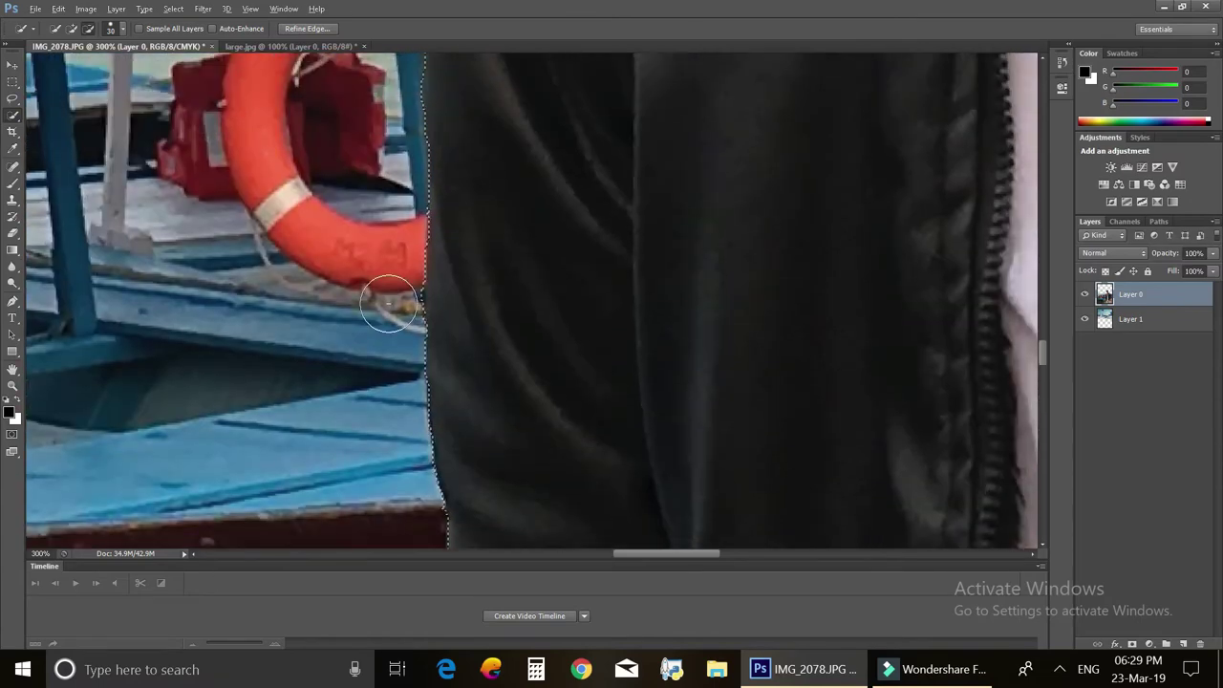
pyautogui.scroll(1, 423, 324)
pyautogui.scroll(2, 425, 330)
pyautogui.scroll(3, 438, 355)
pyautogui.scroll(3, 438, 356)
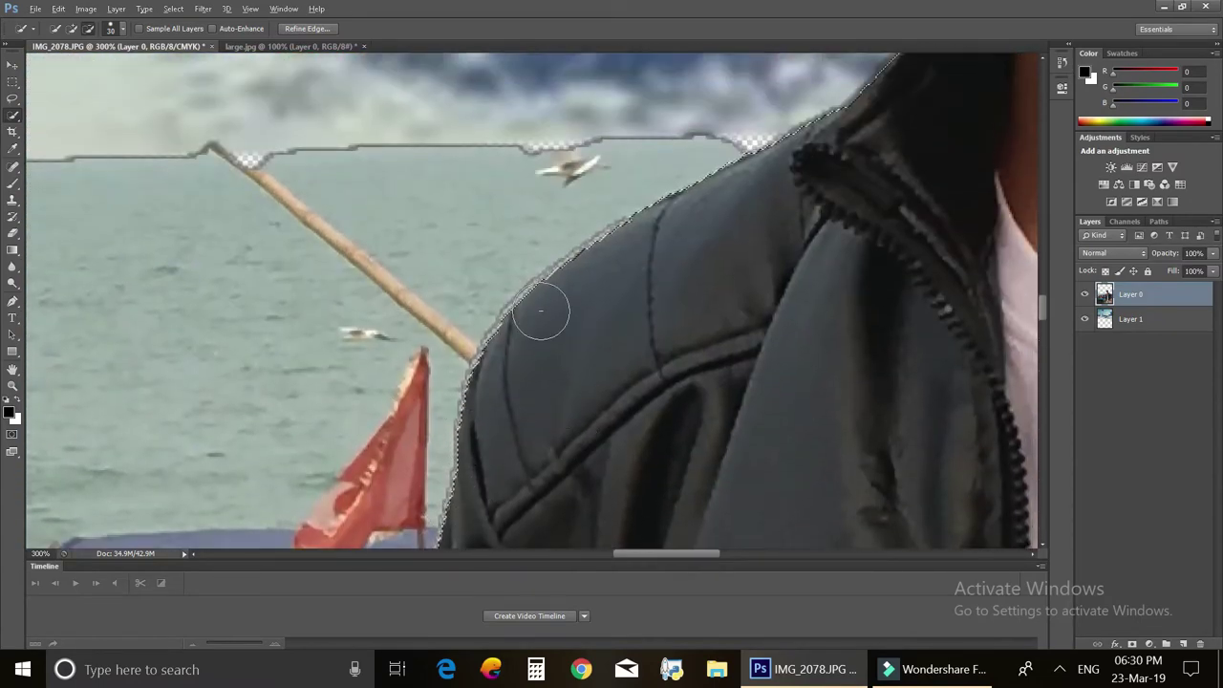
pyautogui.scroll(2, 541, 309)
# Zoom out to the full photo and make the cloudy sky layer active
pyautogui.hotkey('ctrl', '-')
pyautogui.hotkey('ctrl', '-')
pyautogui.hotkey('ctrl', '-')
pyautogui.click(1130, 319)
pyautogui.hotkey('ctrl', '-')
pyautogui.hotkey('ctrl', '-')
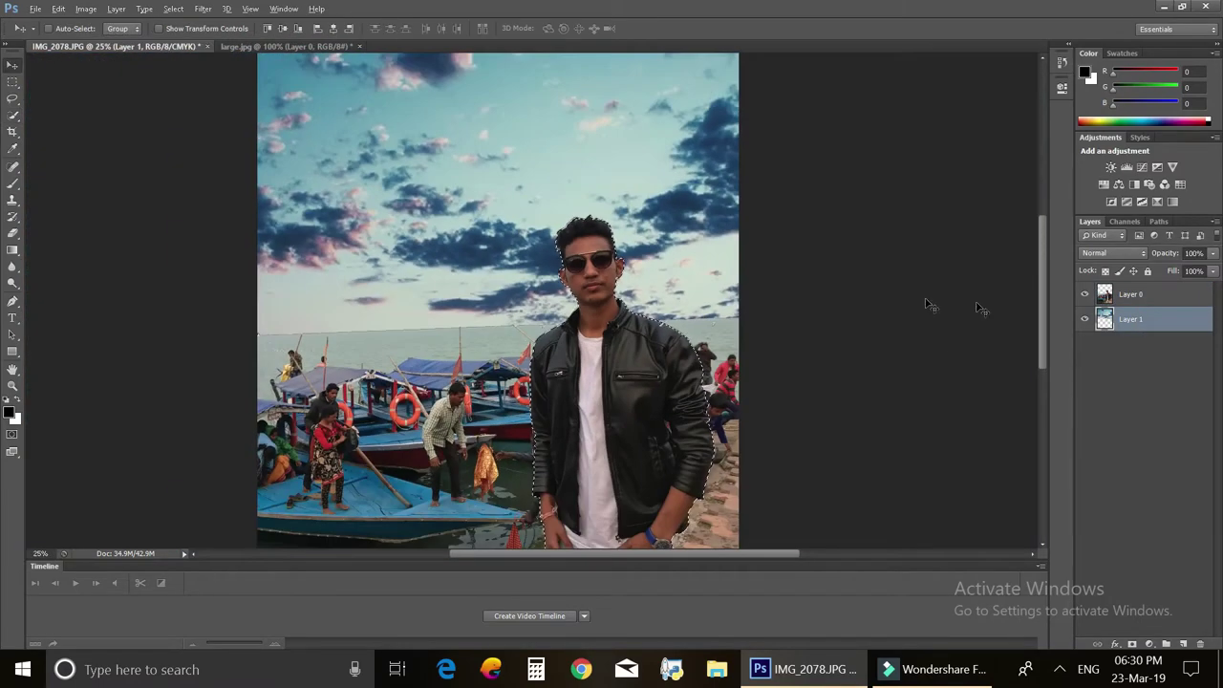
# Set the man's Levels white input to about 176 and raise the black input for contrast
pyautogui.moveTo(1030, 212); pyautogui.dragTo(991, 224)
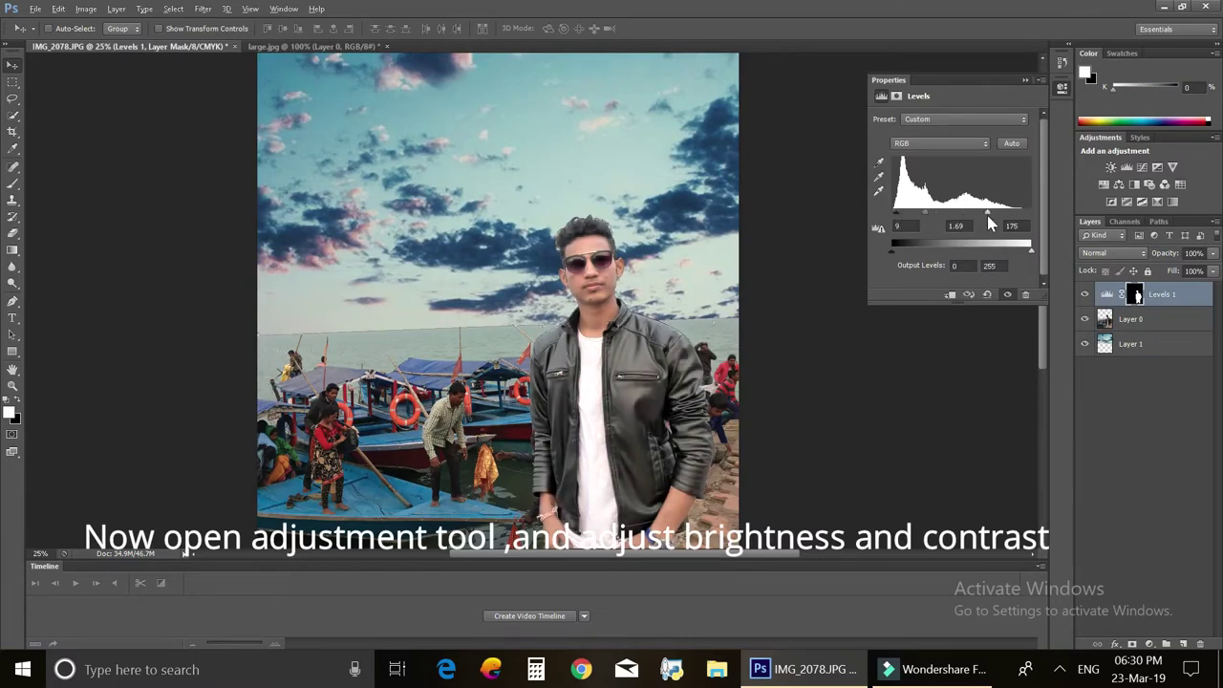
pyautogui.moveTo(898, 211); pyautogui.dragTo(991, 210)
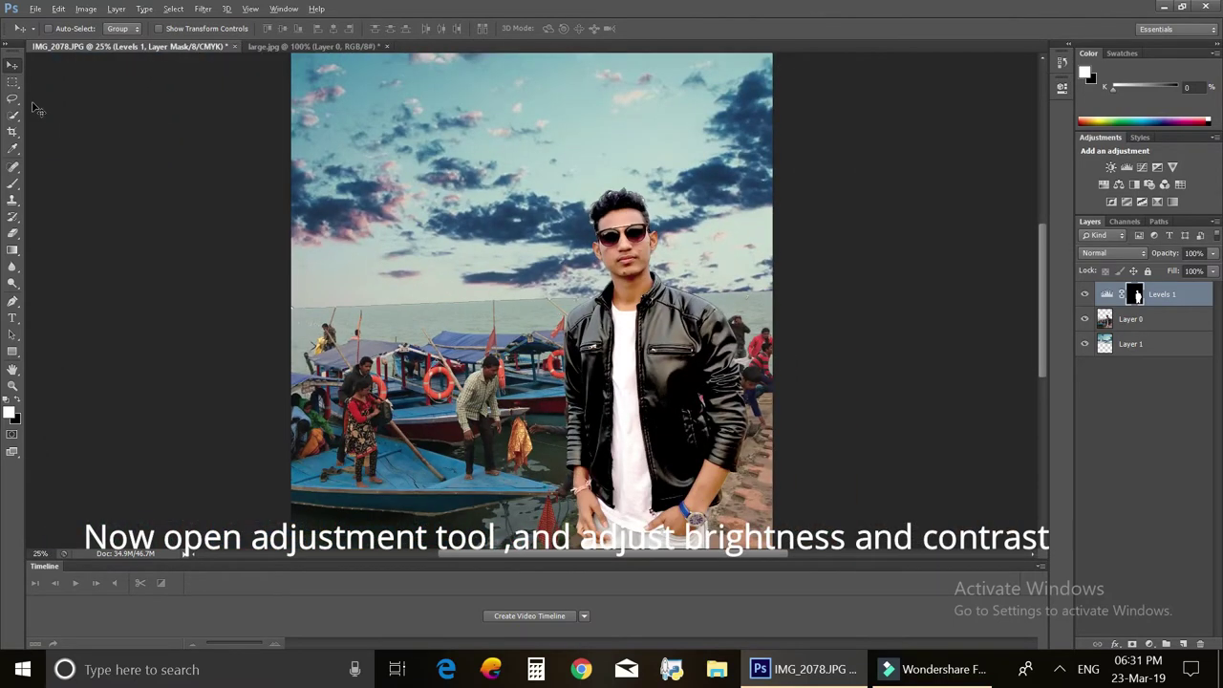
pyautogui.click(12, 115)
pyautogui.click(1150, 344)
# Make Layer 0 with the boats photo active, with Quick Selection ready for the water
pyautogui.press('v')
pyautogui.scroll(2, 640, 224)
pyautogui.scroll(1, 621, 245)
pyautogui.scroll(-2, 602, 239)
pyautogui.press('w')
pyautogui.click(1129, 325)
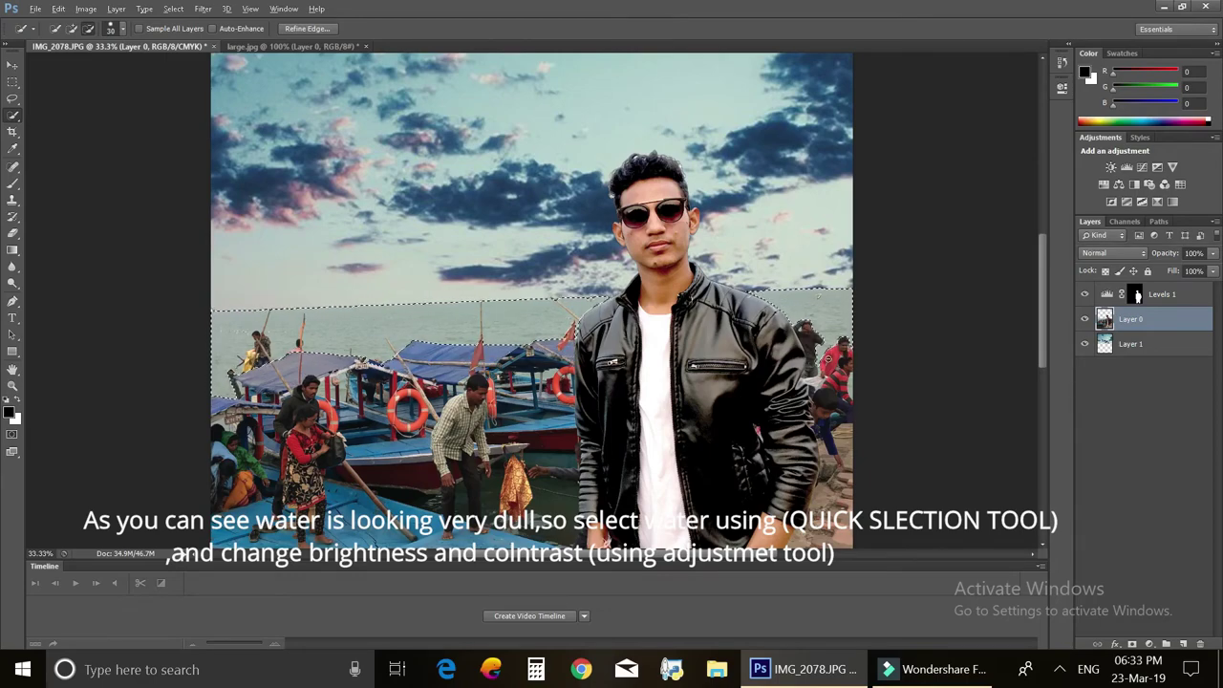
# Zoom in and shrink the Quick Selection brush to size 13 to select the water
pyautogui.hotkey('ctrl', '+')
pyautogui.hotkey('ctrl', '+')
pyautogui.hotkey('ctrl', '+')
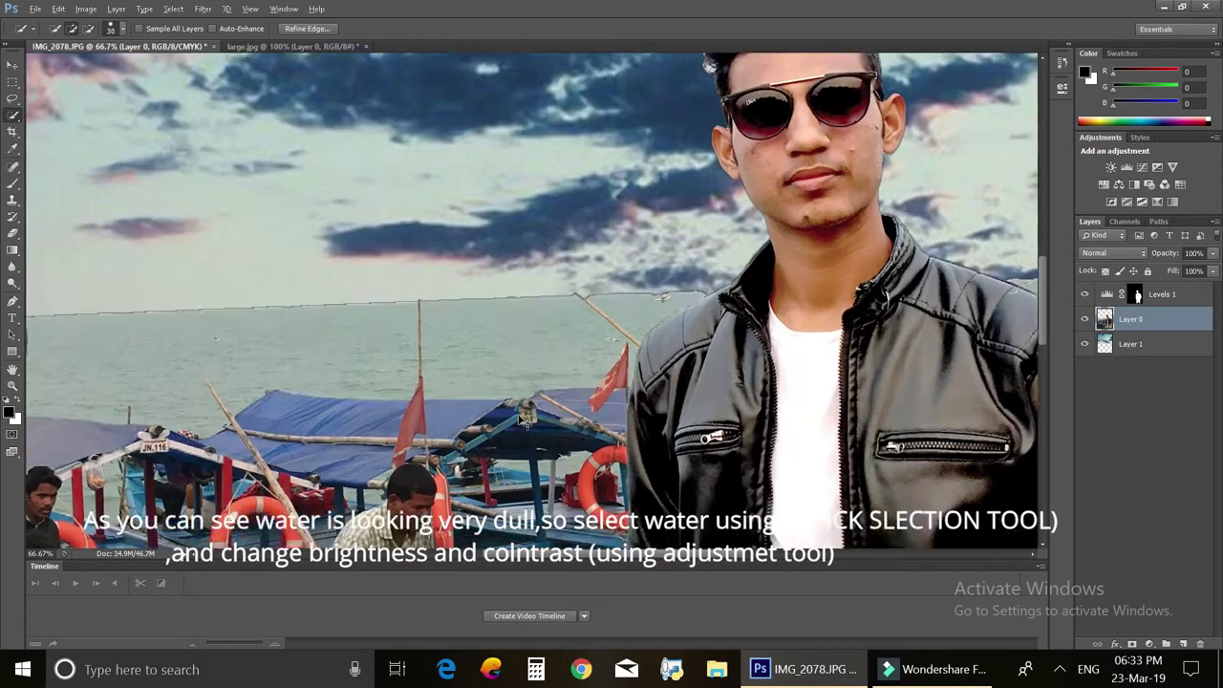
pyautogui.click(115, 28)
pyautogui.moveTo(111, 55); pyautogui.dragTo(86, 63)
pyautogui.scroll(-3, 143, 173)
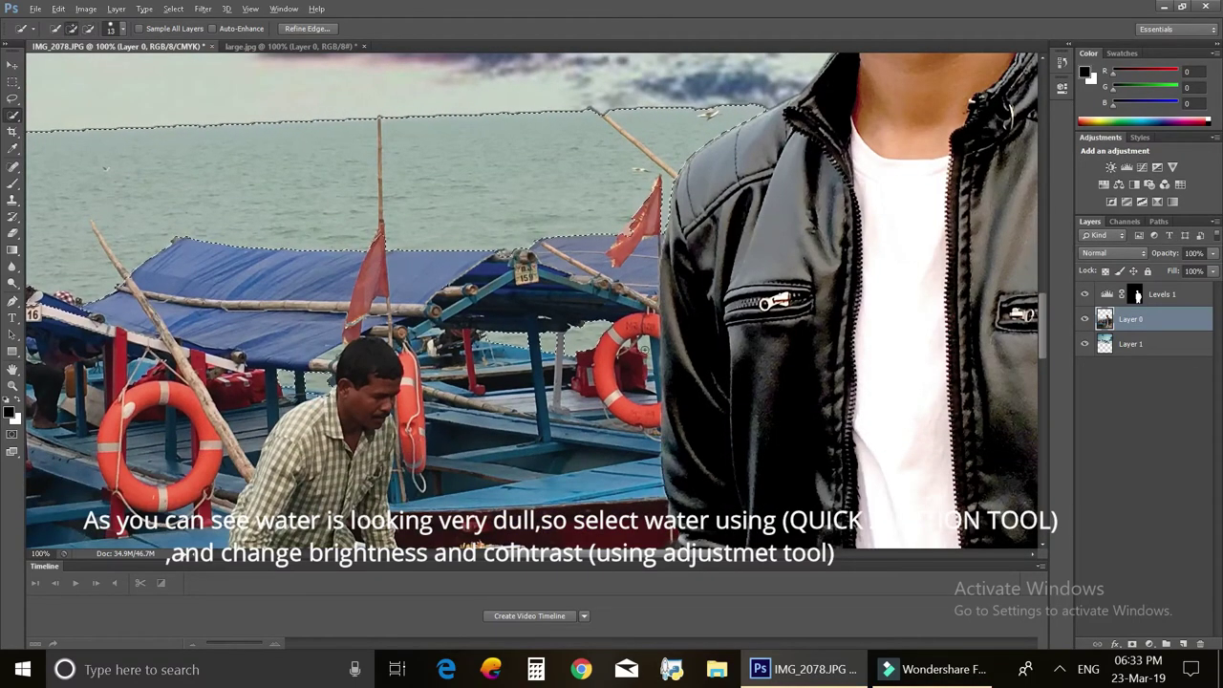
pyautogui.hscroll(-5, 582, 557)
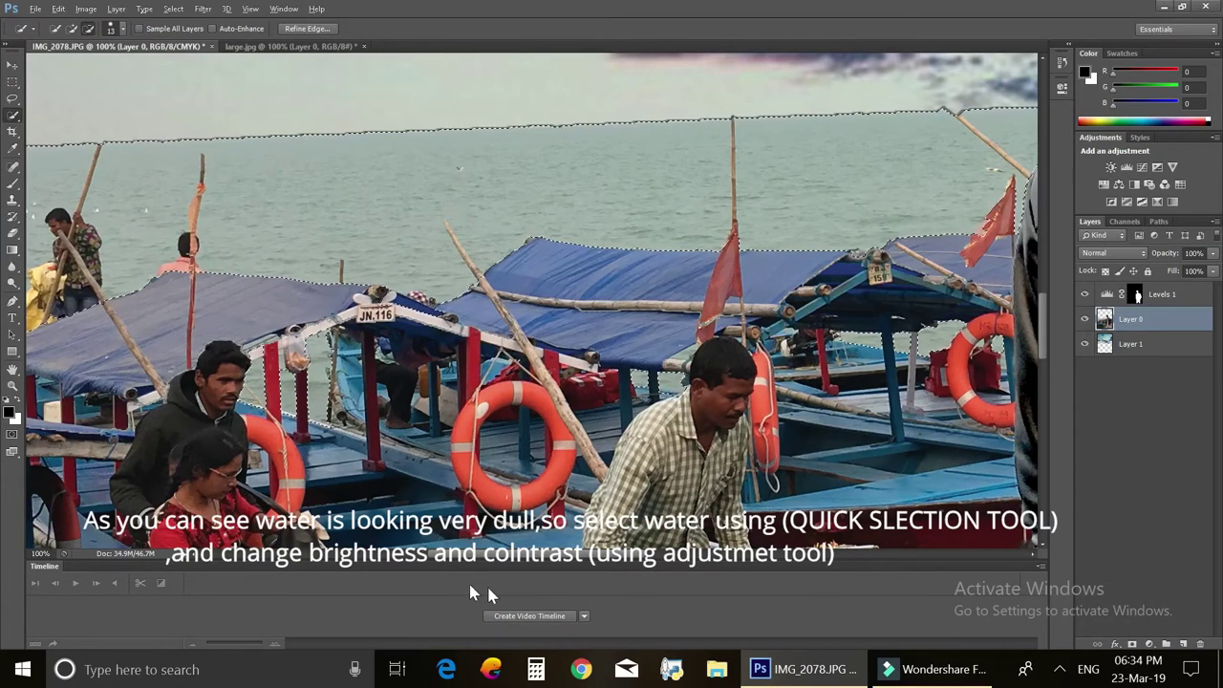
pyautogui.hscroll(-5, 257, 492)
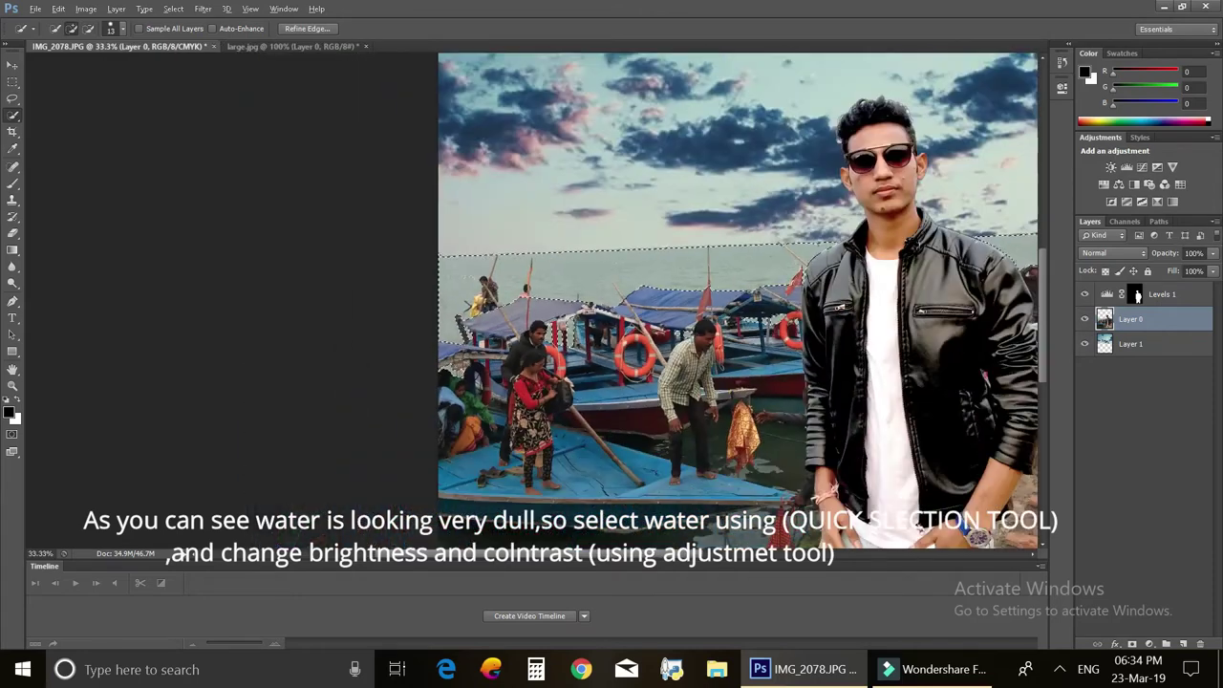
# Brighten the water with Levels 2 at white point 240, toggling its visibility to compare
pyautogui.moveTo(922, 210); pyautogui.dragTo(956, 210)
pyautogui.moveTo(1031, 210); pyautogui.dragTo(990, 221)
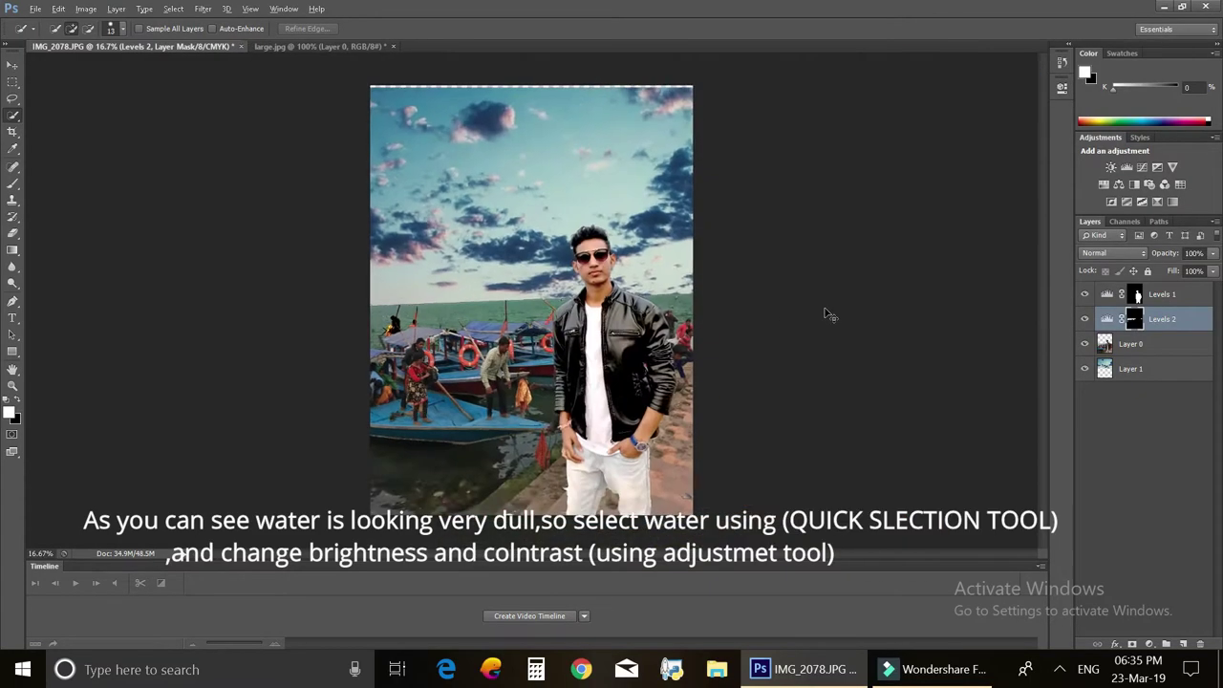
pyautogui.click(1083, 319)
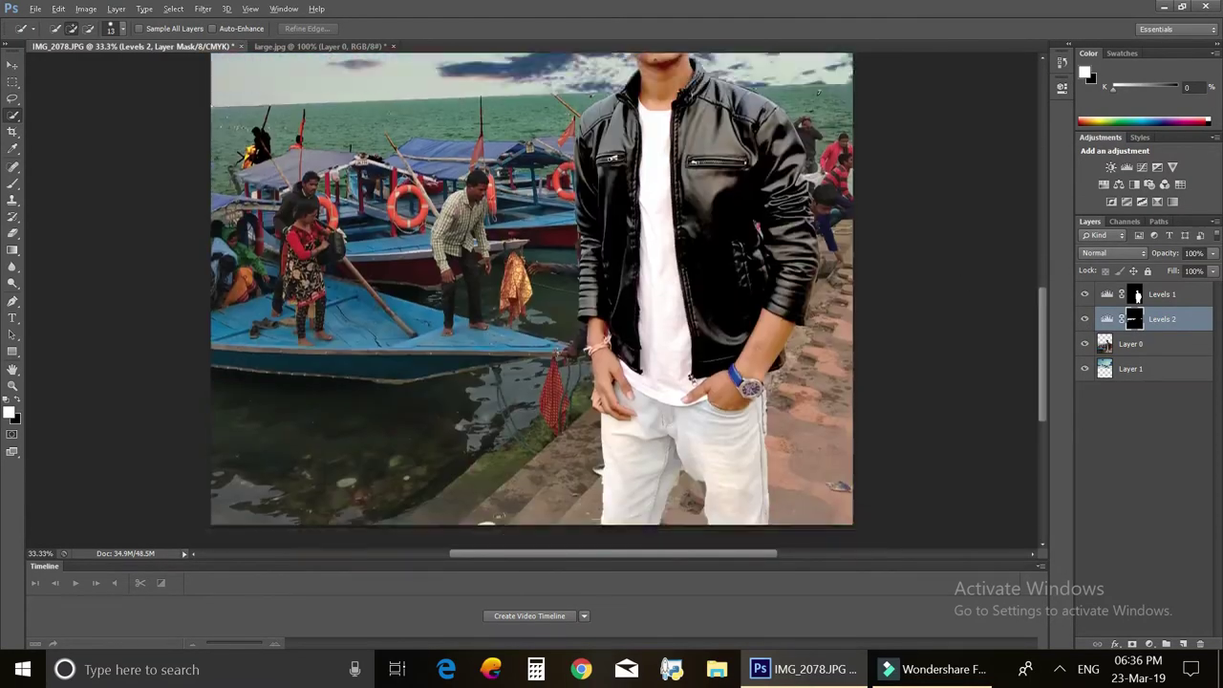
pyautogui.click(1130, 344)
pyautogui.click(13, 198)
pyautogui.scroll(3, 847, 329)
# Clone water over the red-shirted, standing and red-striped bystanders, deleting the Levels 2 layer
pyautogui.moveTo(807, 308); pyautogui.dragTo(798, 348)
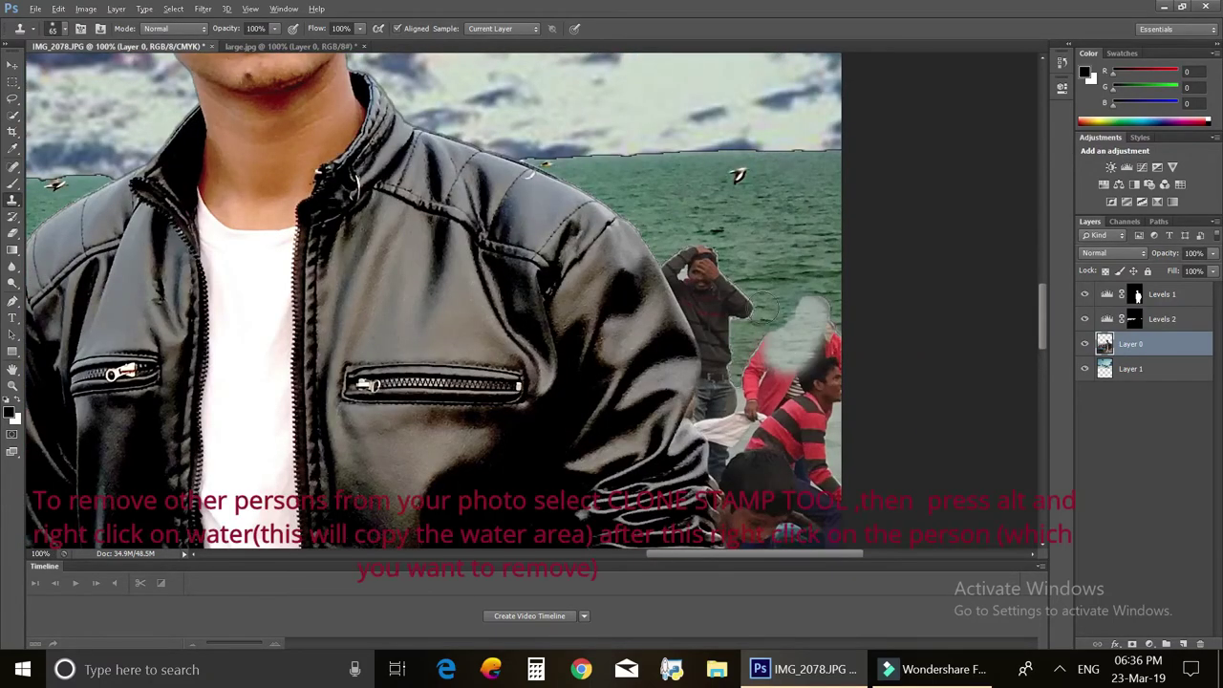
pyautogui.rightClick(1131, 319)
pyautogui.click(807, 163)
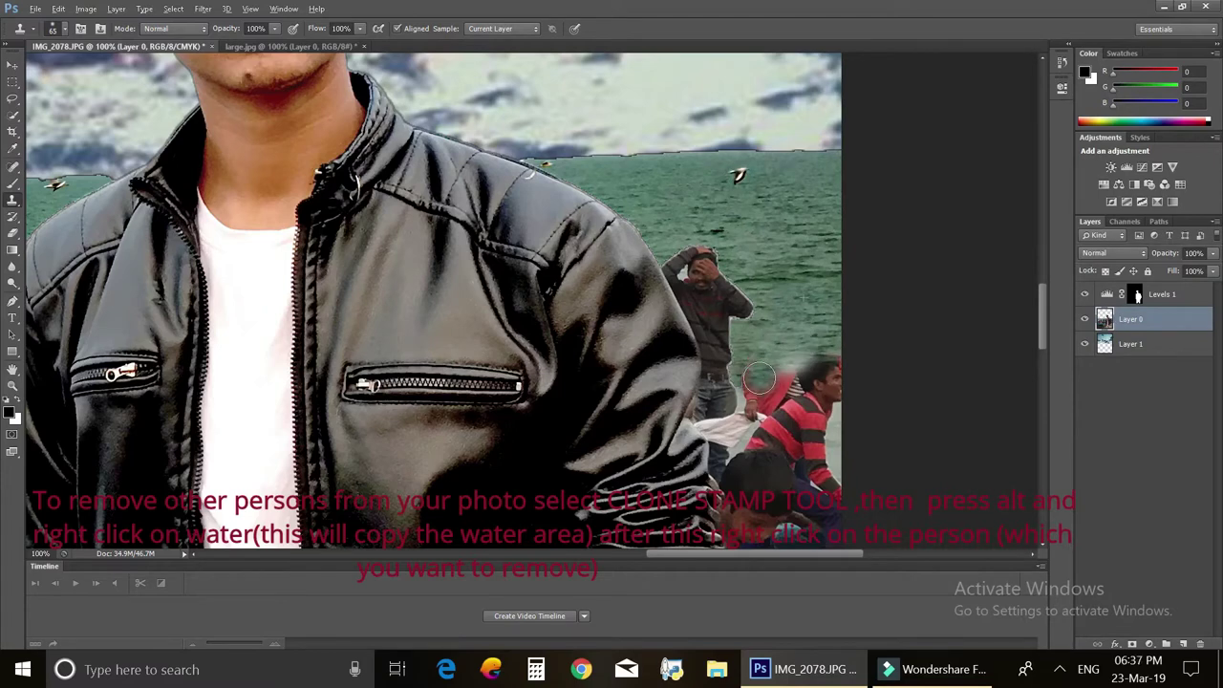
pyautogui.moveTo(675, 271); pyautogui.dragTo(743, 289)
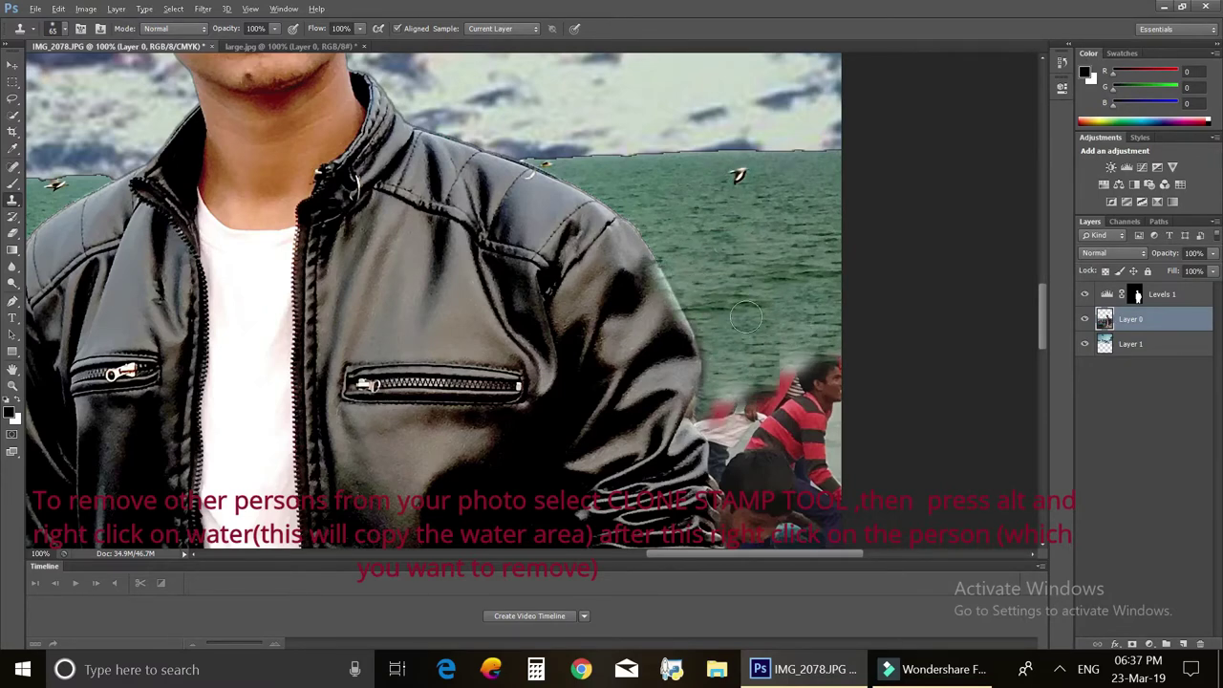
pyautogui.moveTo(833, 371)
pyautogui.mouseDown()
pyautogui.moveTo(783, 440)
pyautogui.moveTo(731, 405)
pyautogui.mouseUp()
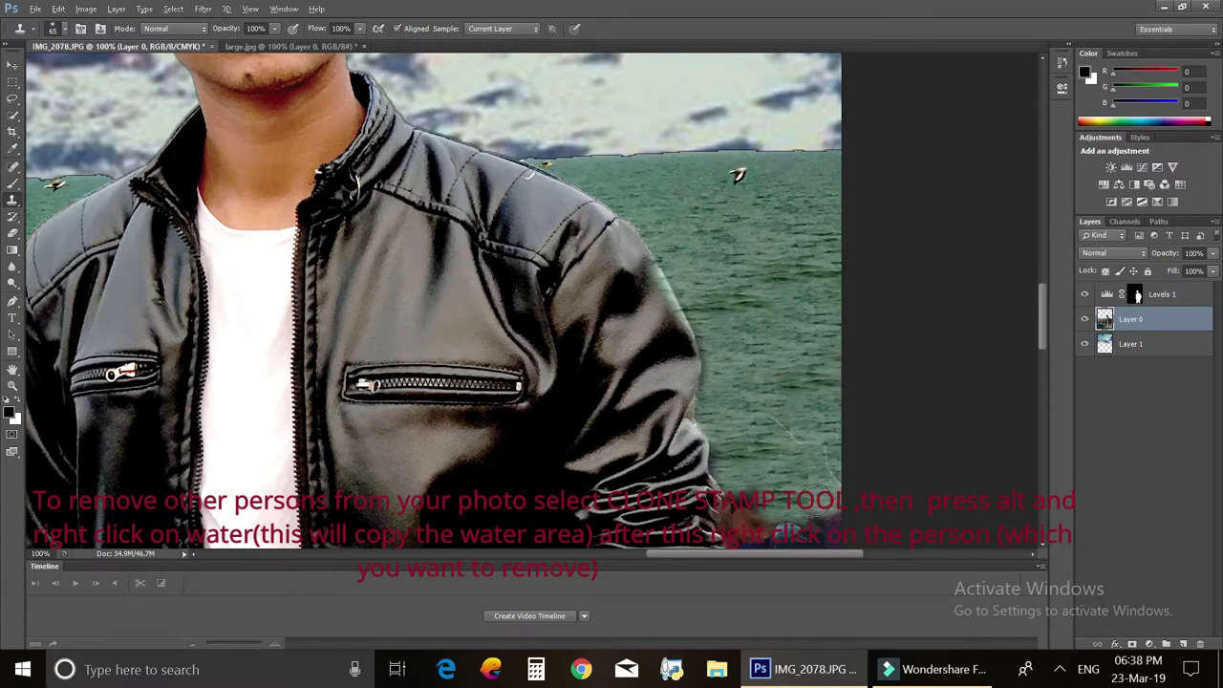
# Zoom out to the whole photo and crop a thin strip off the top
pyautogui.scroll(-5, 821, 354)
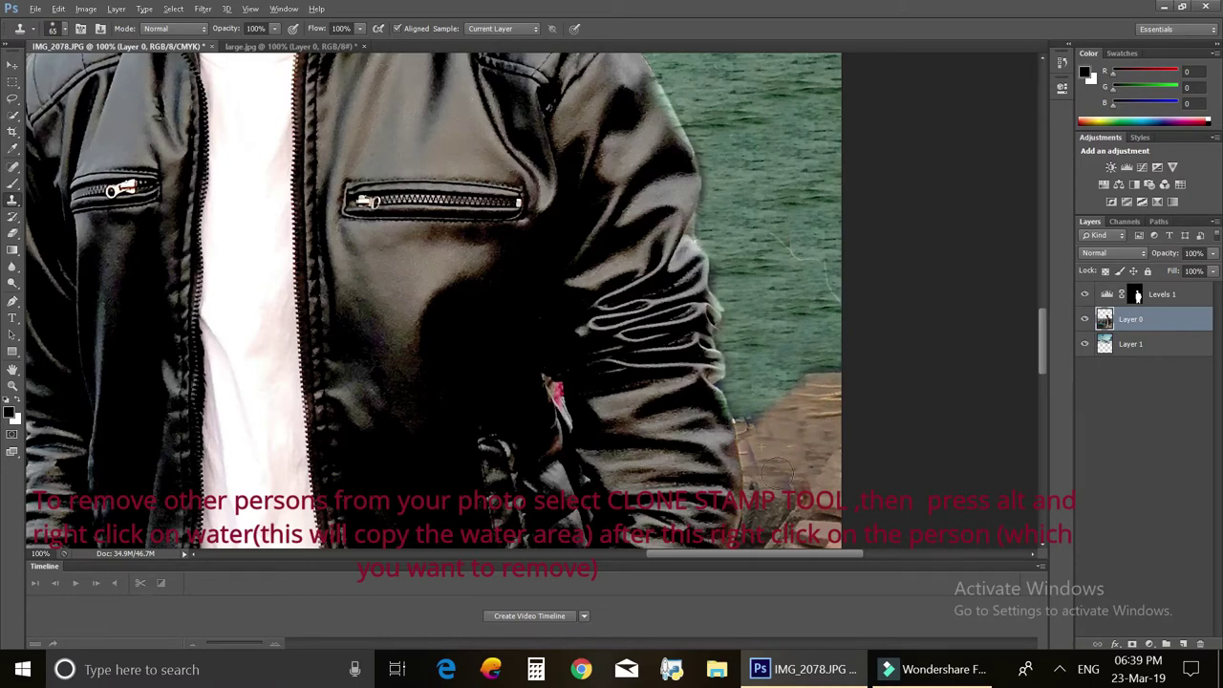
pyautogui.scroll(-2, 781, 429)
pyautogui.scroll(3, 788, 497)
pyautogui.hotkey('ctrl', '-')
pyautogui.hotkey('ctrl', '-')
pyautogui.hotkey('ctrl', '-')
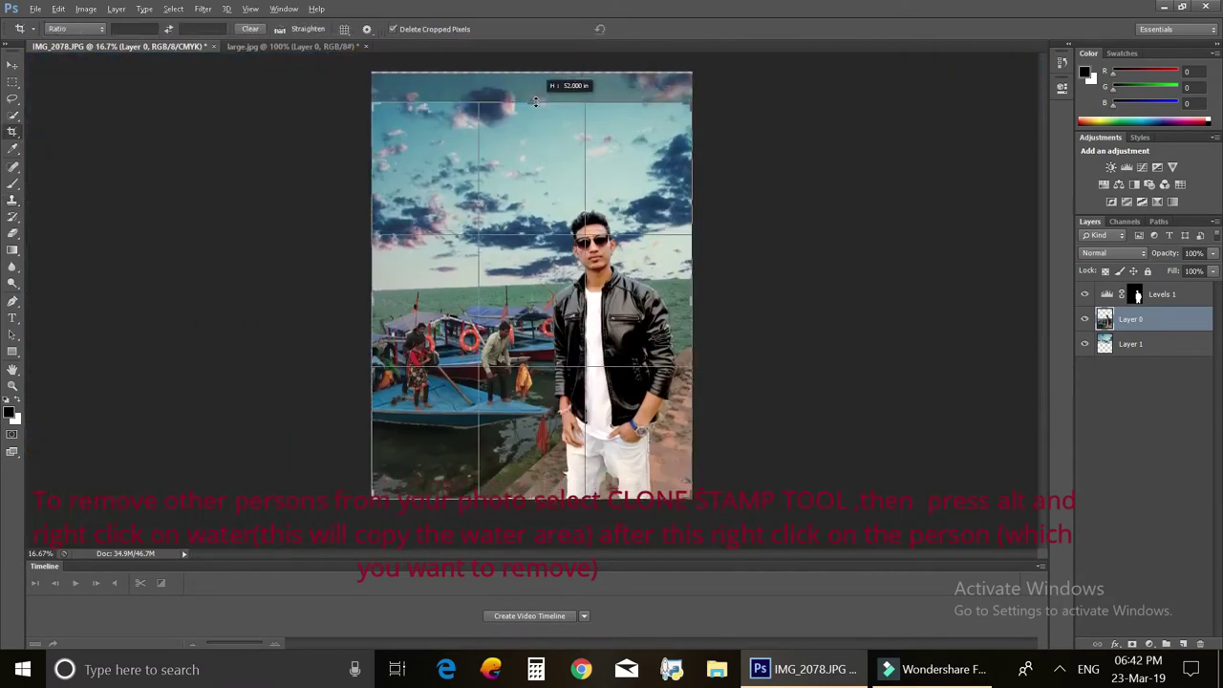
pyautogui.moveTo(531, 87); pyautogui.dragTo(531, 119)
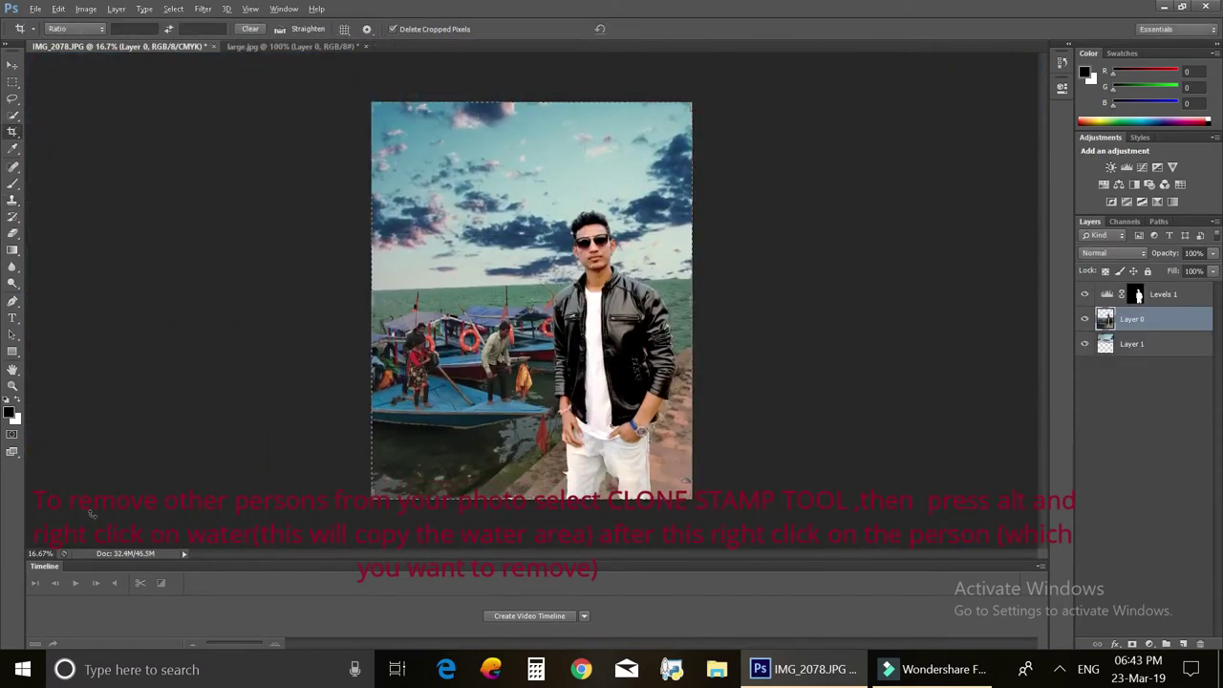
# Quick-select the boats on the left and add a Levels adjustment with black 21, white 233
pyautogui.click(12, 114)
pyautogui.click(122, 28)
pyautogui.moveTo(397, 340); pyautogui.dragTo(492, 363)
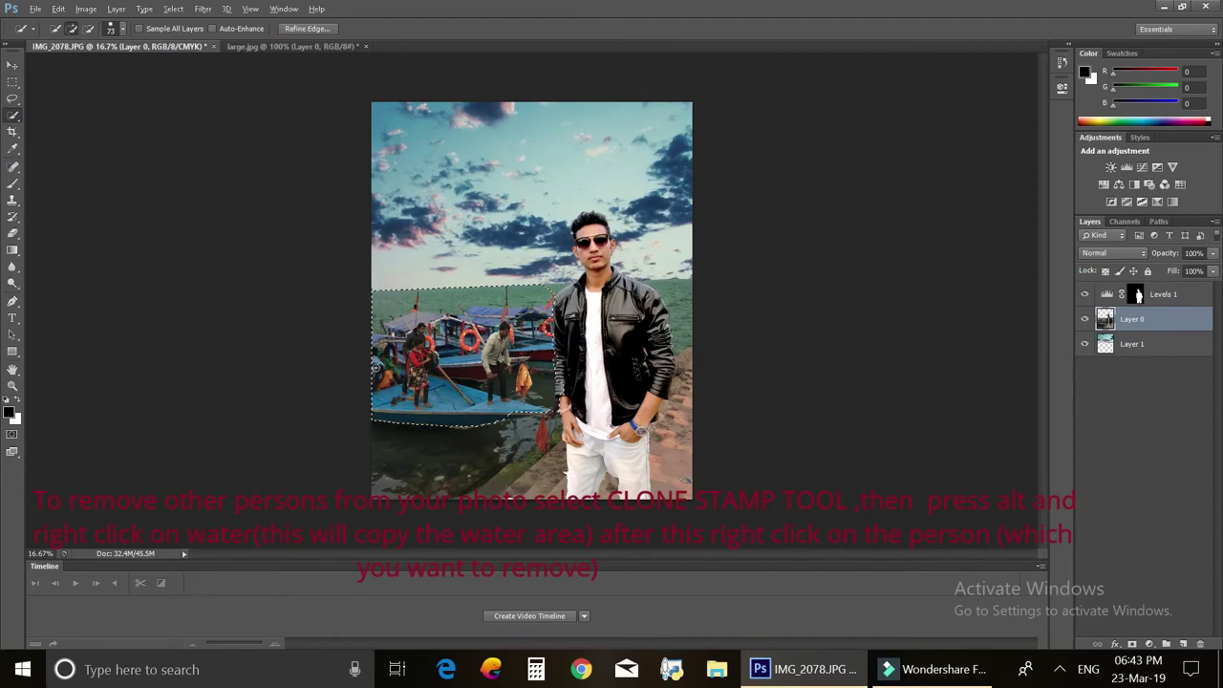
pyautogui.hotkey('ctrl', '+')
pyautogui.hotkey('ctrl', '+')
pyautogui.hotkey('ctrl', '+')
pyautogui.scroll(-2, 250, 436)
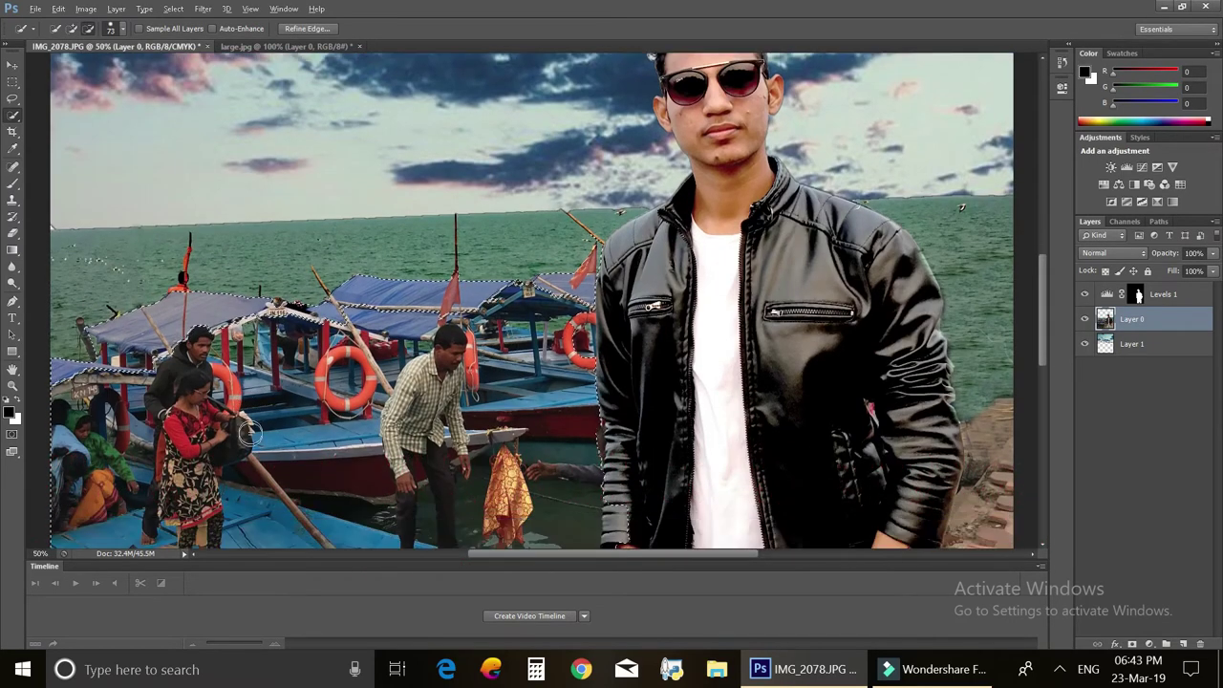
pyautogui.scroll(-5, 581, 444)
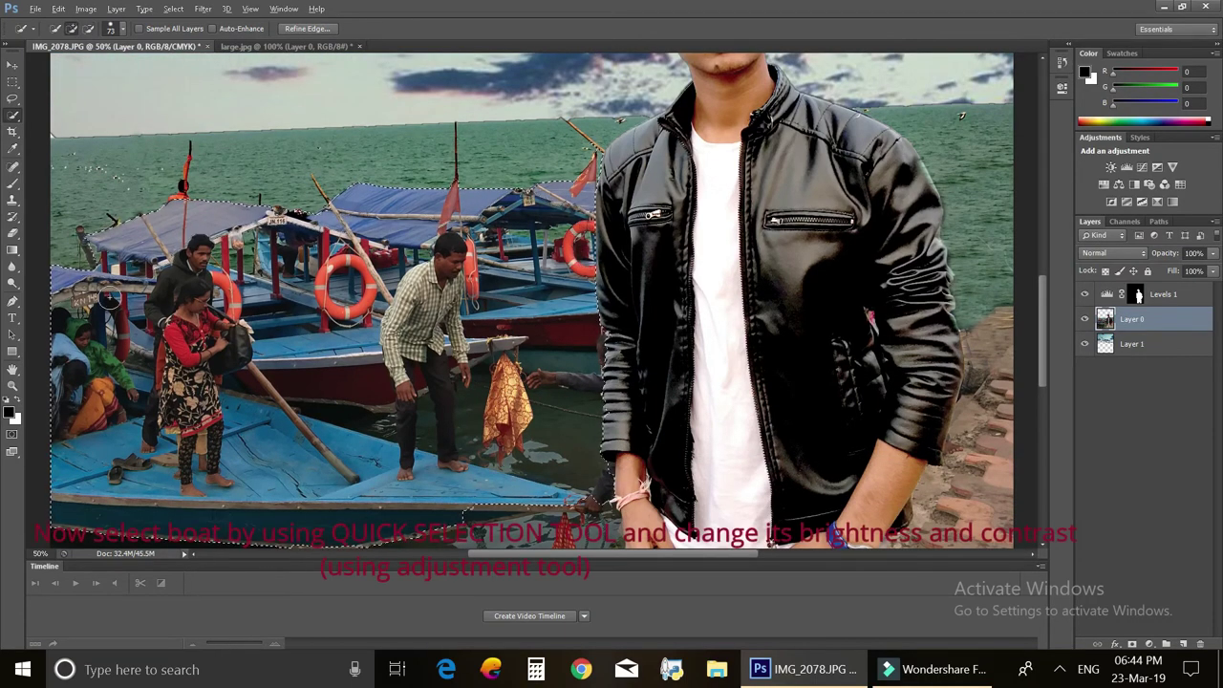
pyautogui.scroll(-3, 404, 519)
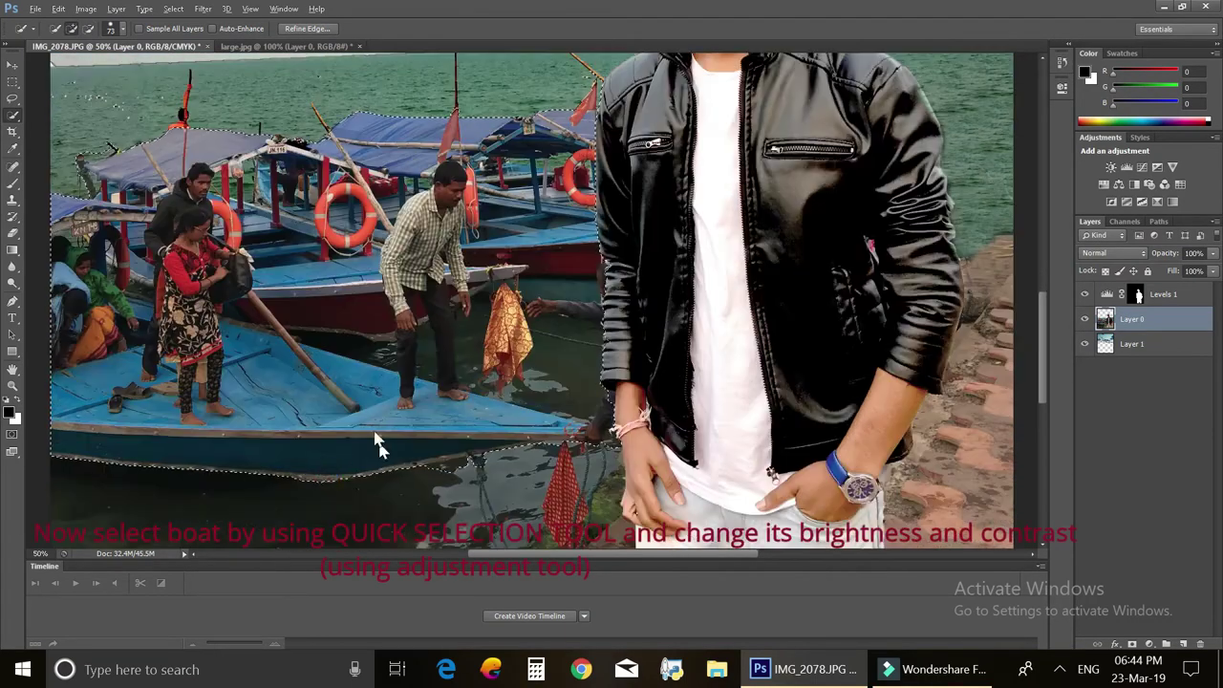
pyautogui.click(1126, 167)
pyautogui.moveTo(893, 209); pyautogui.dragTo(952, 209)
pyautogui.moveTo(1030, 209); pyautogui.dragTo(1019, 210)
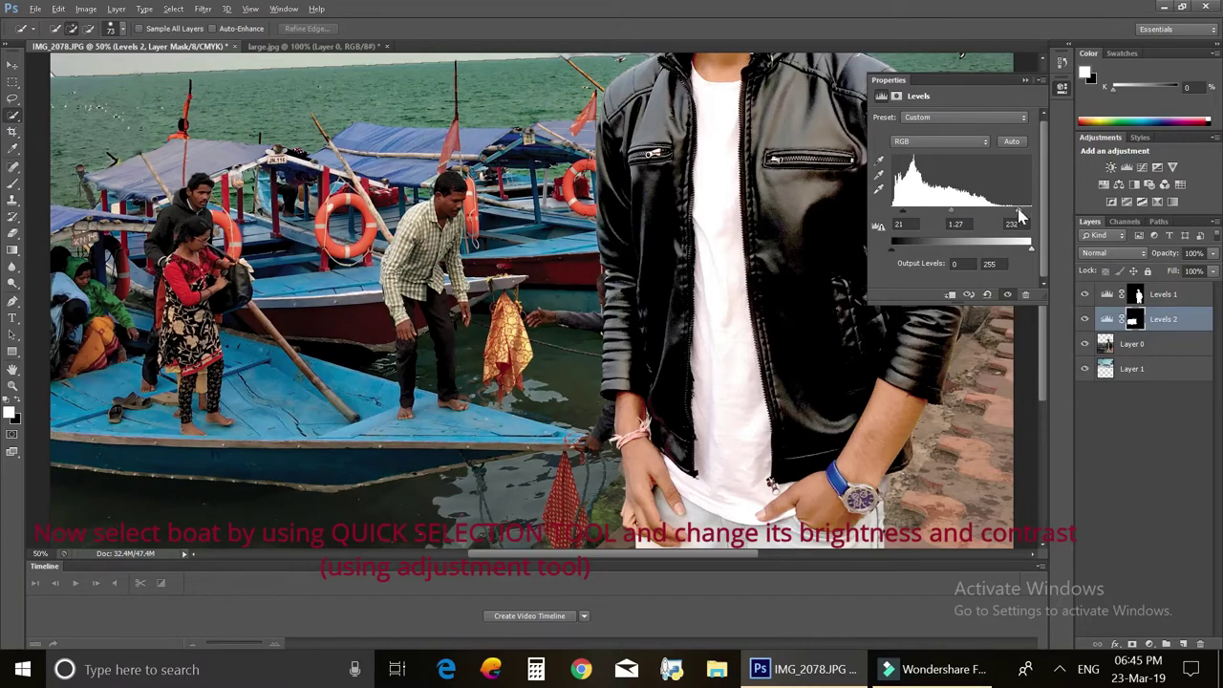
# Select the ground on the right and add a Levels adjustment with black point 42
pyautogui.scroll(-5, 522, 406)
pyautogui.click(523, 406)
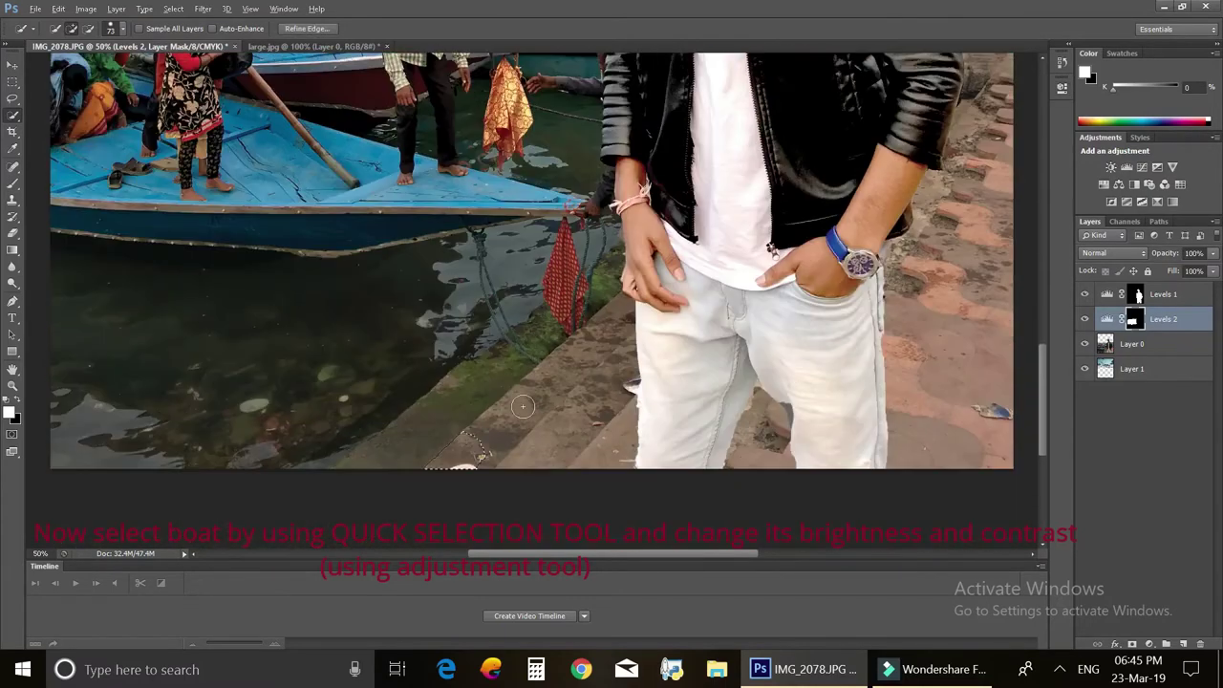
pyautogui.scroll(3, 973, 387)
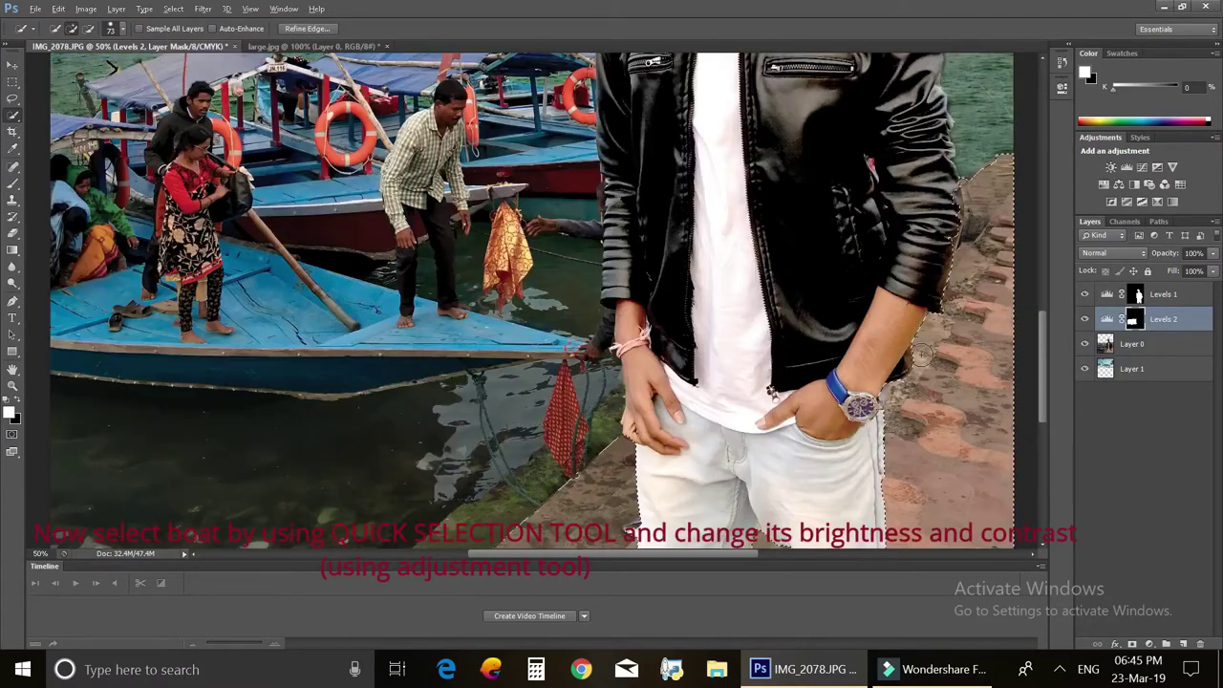
pyautogui.scroll(-2, 790, 355)
pyautogui.click(1127, 166)
pyautogui.moveTo(894, 209); pyautogui.dragTo(915, 210)
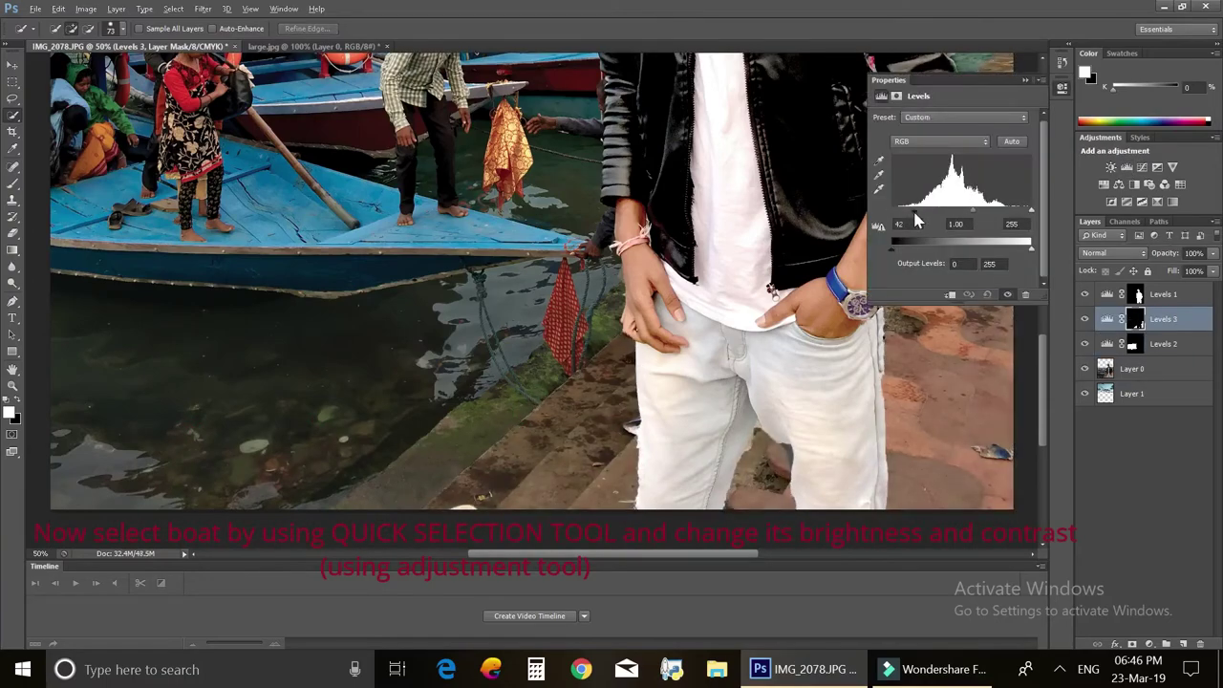
pyautogui.hotkey('ctrl', '-')
pyautogui.hotkey('ctrl', '-')
pyautogui.hotkey('ctrl', '-')
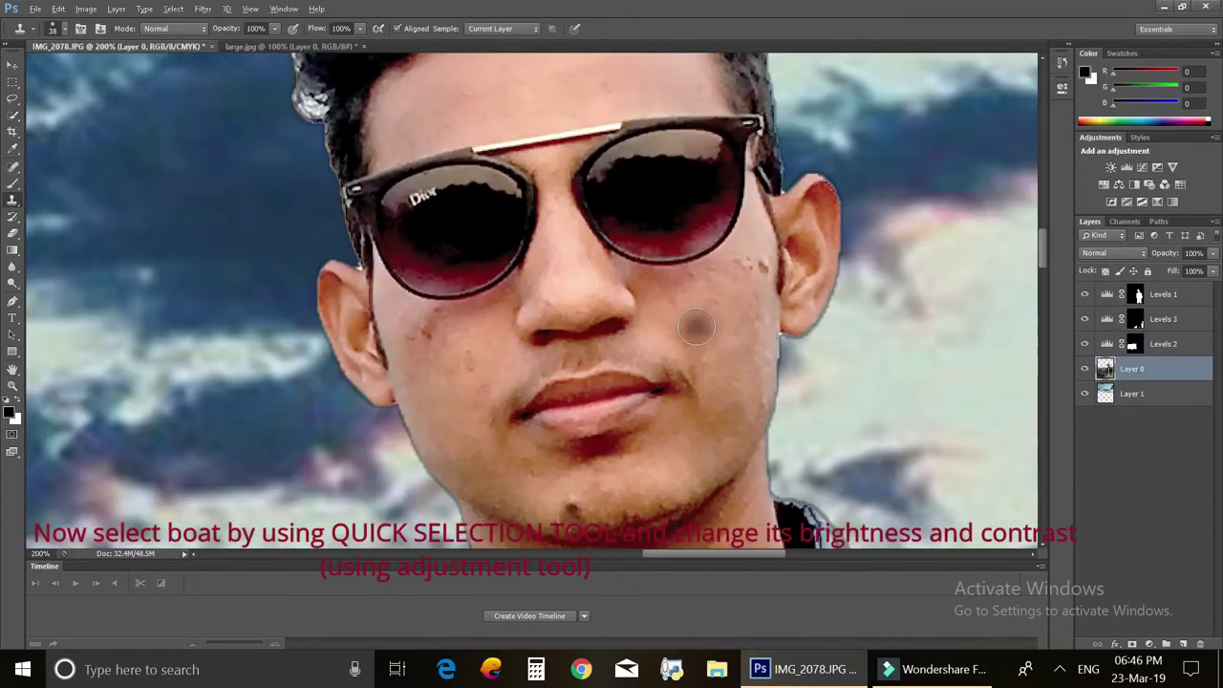
# Clone out the three blemishes on the man's cheek
pyautogui.click(696, 325)
pyautogui.click(750, 263)
pyautogui.click(425, 335)
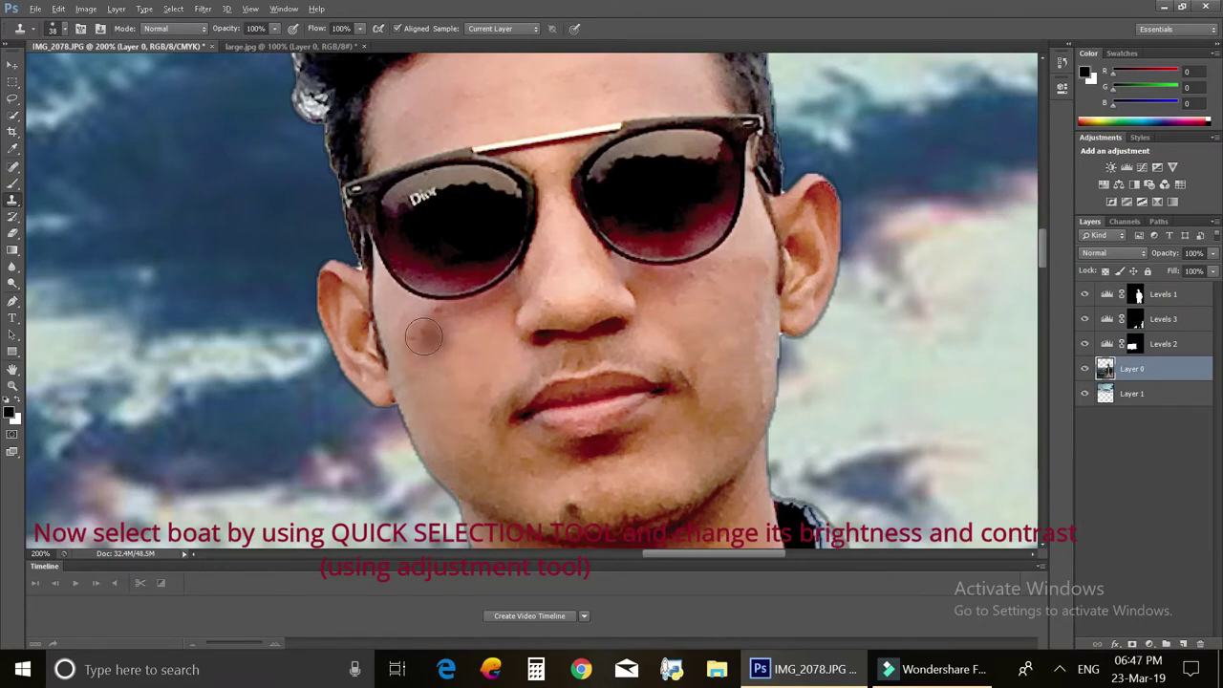
pyautogui.scroll(-3, 581, 423)
pyautogui.scroll(5, 459, 392)
pyautogui.scroll(3, 315, 321)
# Clone away the white halo along the left, top and right edges of the man's hair
pyautogui.moveTo(315, 321)
pyautogui.mouseDown()
pyautogui.moveTo(301, 272)
pyautogui.moveTo(330, 196)
pyautogui.mouseUp()
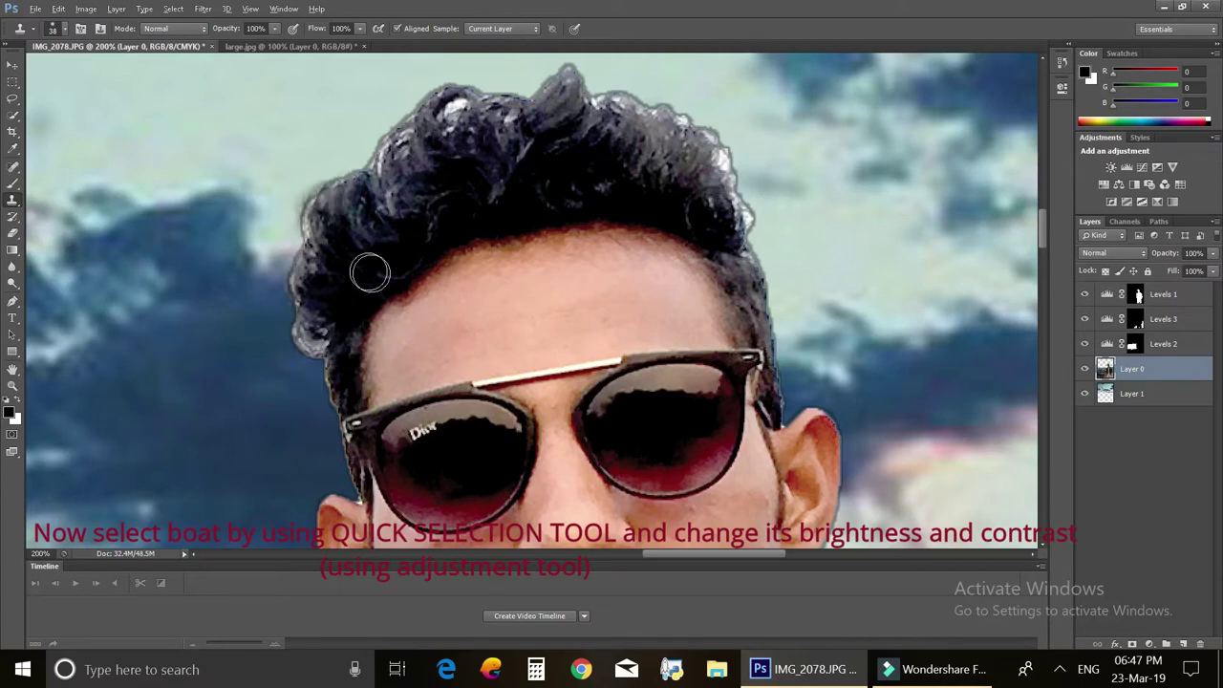
pyautogui.moveTo(690, 181)
pyautogui.mouseDown()
pyautogui.moveTo(740, 225)
pyautogui.moveTo(582, 91)
pyautogui.mouseUp()
pyautogui.moveTo(469, 105)
pyautogui.mouseDown()
pyautogui.moveTo(399, 148)
pyautogui.moveTo(382, 182)
pyautogui.moveTo(396, 215)
pyautogui.moveTo(343, 273)
pyautogui.mouseUp()
pyautogui.moveTo(401, 141)
pyautogui.mouseDown()
pyautogui.moveTo(509, 124)
pyautogui.moveTo(448, 104)
pyautogui.mouseUp()
pyautogui.moveTo(341, 295); pyautogui.dragTo(314, 341)
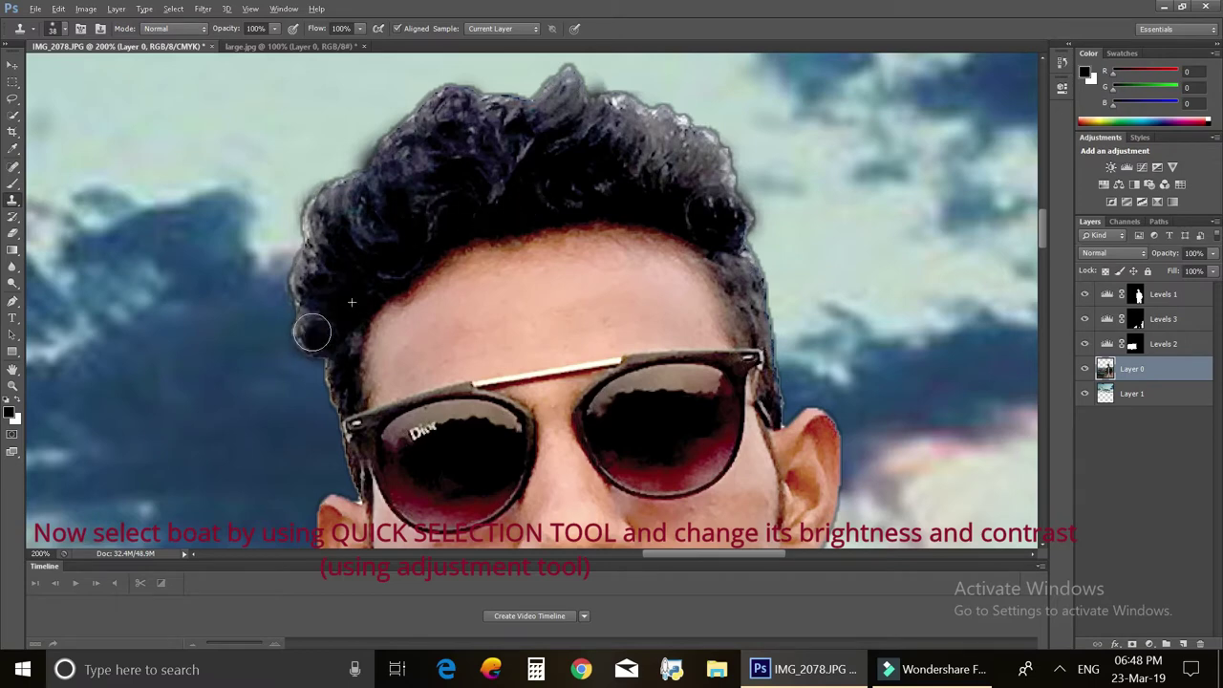
pyautogui.scroll(-1, 410, 268)
pyautogui.scroll(-3, 410, 269)
# Quick-select the man's sunglasses
pyautogui.press('w')
pyautogui.moveTo(404, 350); pyautogui.dragTo(702, 320)
pyautogui.moveTo(335, 272); pyautogui.dragTo(415, 224)
pyautogui.keyDown('alt'); pyautogui.click(731, 196); pyautogui.keyUp('alt')
# Refine the sunglasses selection with a smaller brush and darken them with a new Levels adjustment
pyautogui.click(122, 28)
pyautogui.moveTo(114, 59); pyautogui.dragTo(71, 60)
pyautogui.press('Return')
pyautogui.click(1126, 167)
pyautogui.moveTo(897, 211); pyautogui.dragTo(998, 219)
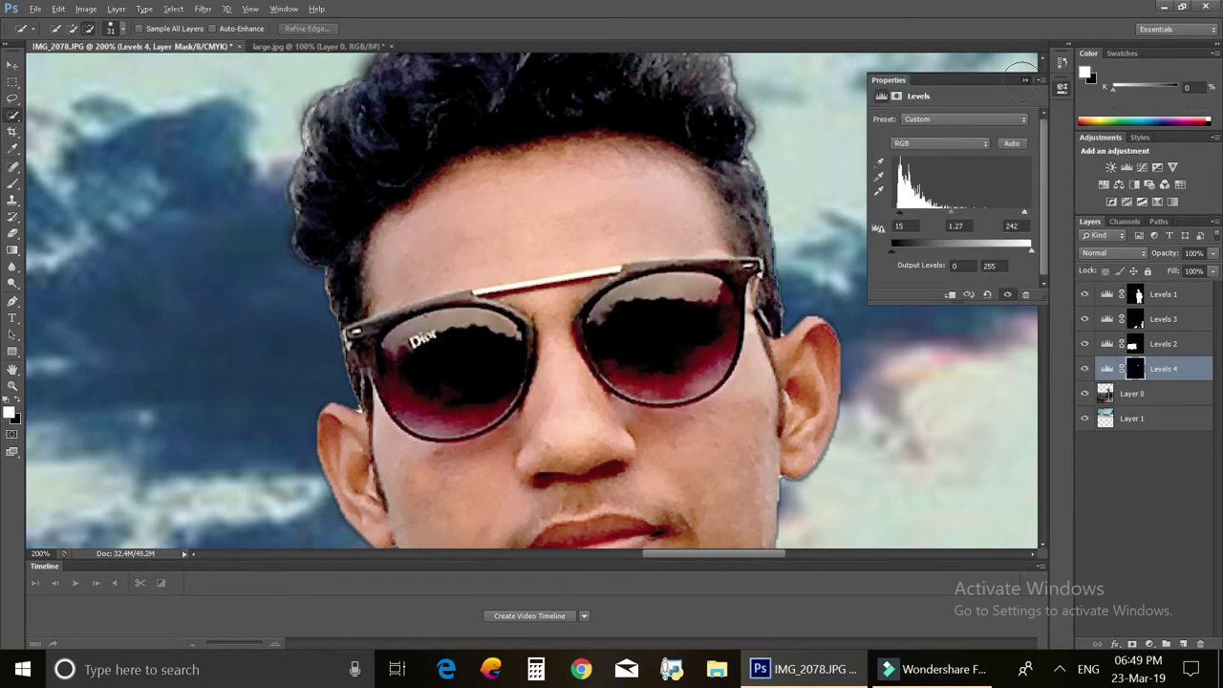
pyautogui.click(1025, 79)
# Retune the man's existing Levels 1 adjustment
pyautogui.hotkey('ctrl', '-')
pyautogui.hotkey('ctrl', '-')
pyautogui.hotkey('ctrl', '-')
pyautogui.hotkey('ctrl', '-')
pyautogui.hotkey('ctrl', '-')
pyautogui.hotkey('ctrl', '-')
pyautogui.doubleClick(1106, 294)
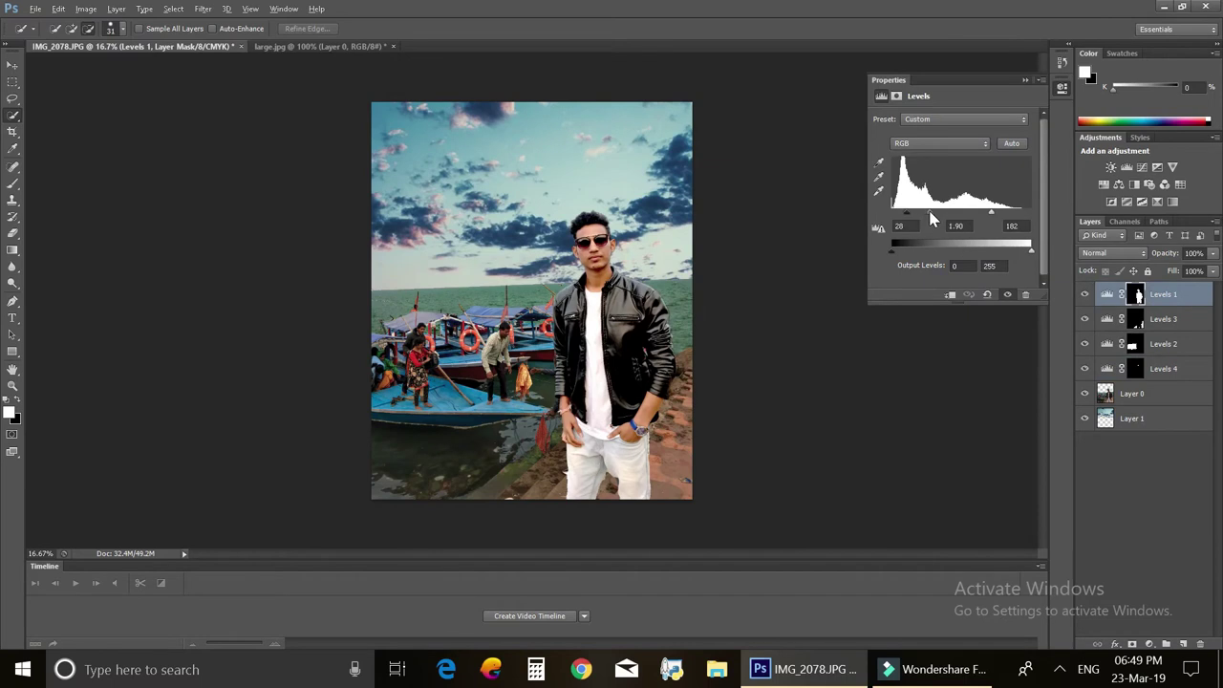
pyautogui.moveTo(927, 212)
pyautogui.mouseDown()
pyautogui.moveTo(991, 212)
pyautogui.moveTo(921, 221)
pyautogui.moveTo(925, 212)
pyautogui.mouseUp()
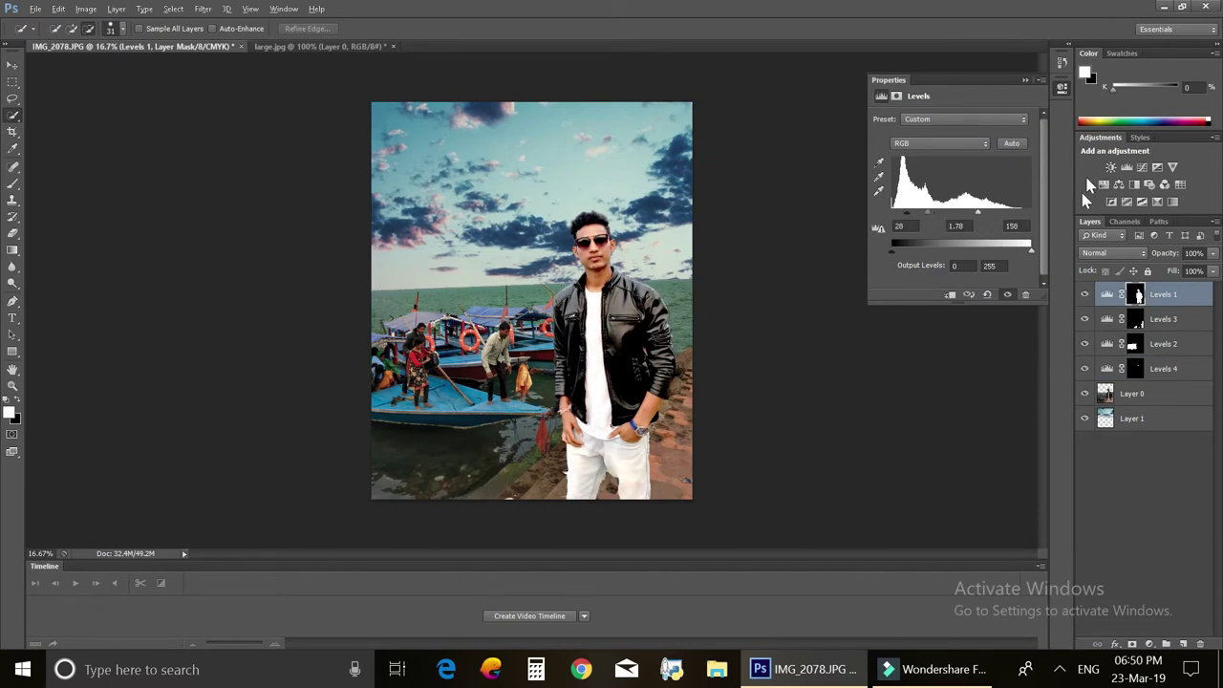
# Add a Levels adjustment above sky Layer 1 with output white lowered to 183
pyautogui.click(1154, 418)
pyautogui.click(1126, 167)
pyautogui.moveTo(1030, 250); pyautogui.dragTo(991, 251)
pyautogui.moveTo(961, 212)
pyautogui.mouseDown()
pyautogui.moveTo(993, 212)
pyautogui.moveTo(952, 212)
pyautogui.mouseUp()
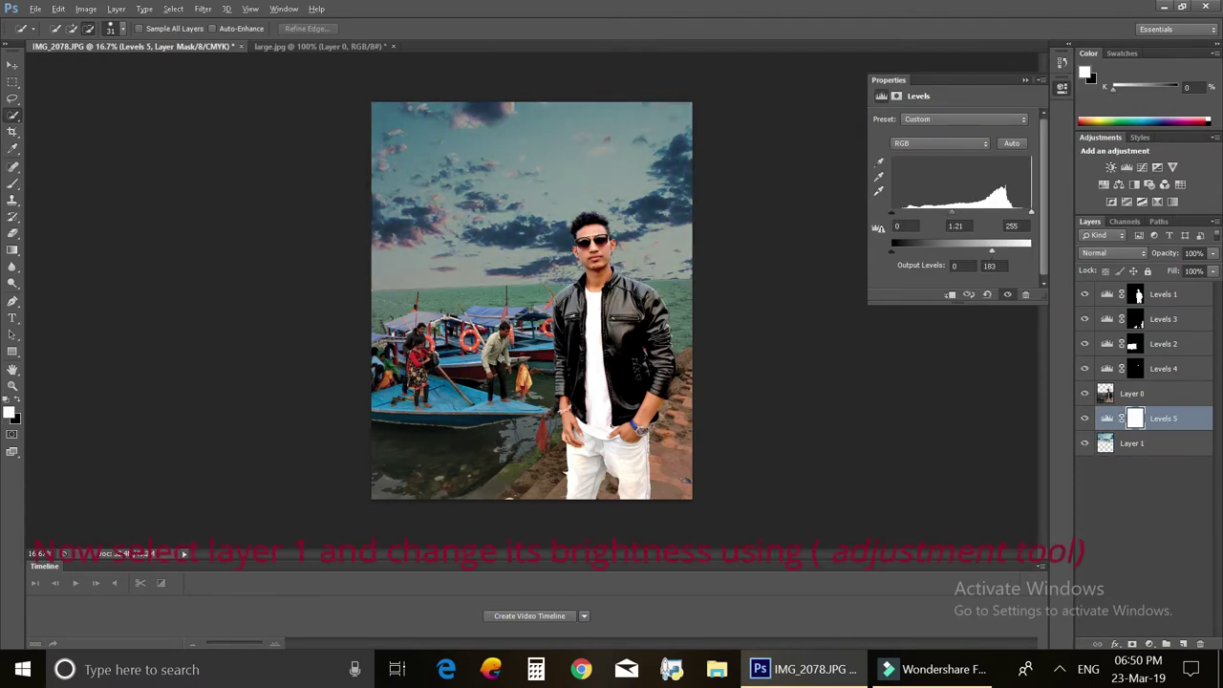
pyautogui.moveTo(1030, 211); pyautogui.dragTo(1021, 212)
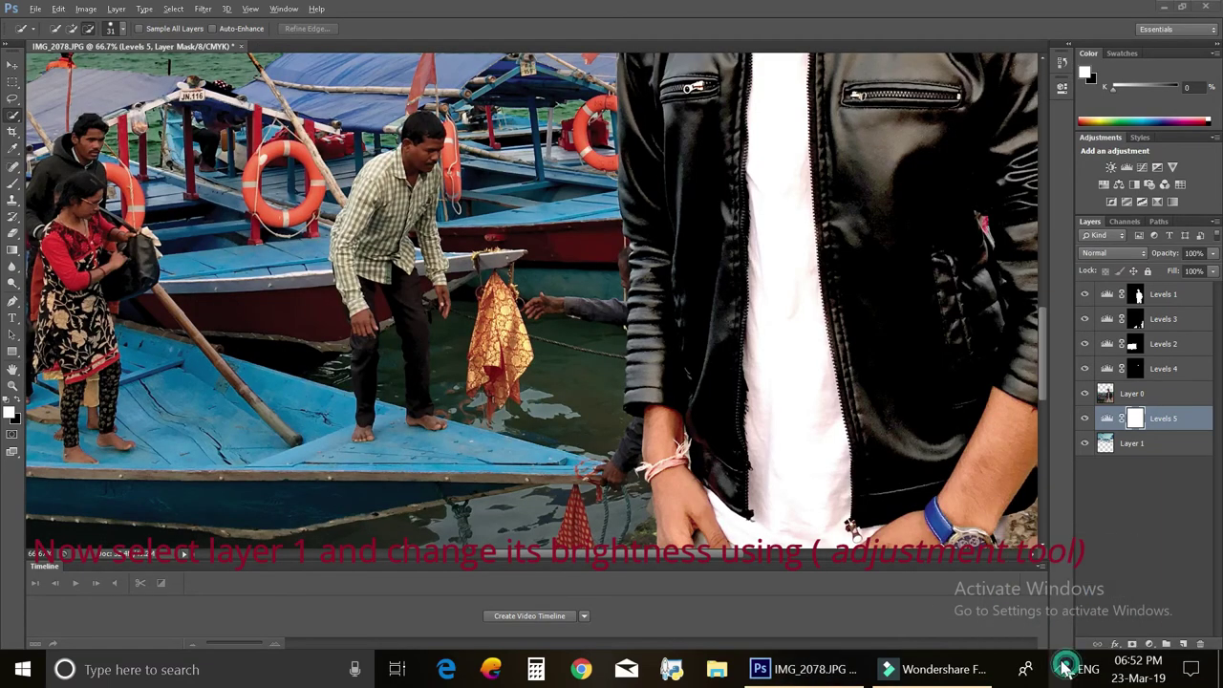
# Clone Stamp on Layer 0: paint boat hull and water over the checked-shirt man's foot and legs
pyautogui.press('s')
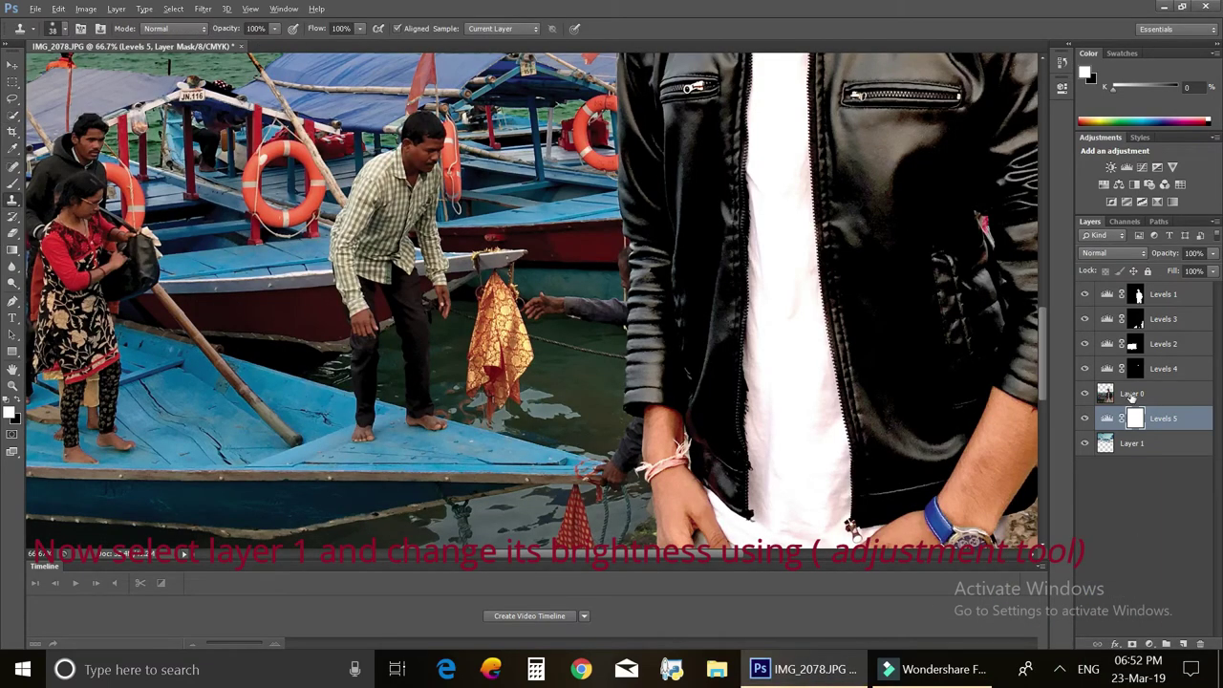
pyautogui.click(1130, 395)
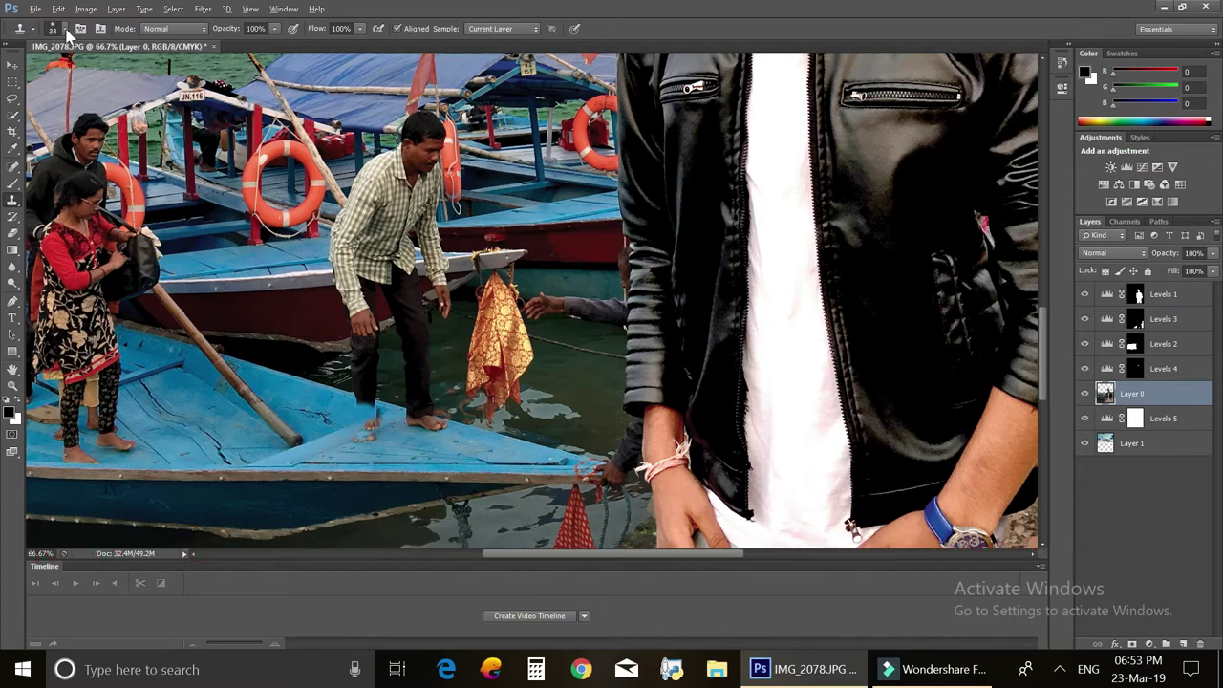
pyautogui.moveTo(416, 424); pyautogui.dragTo(441, 434)
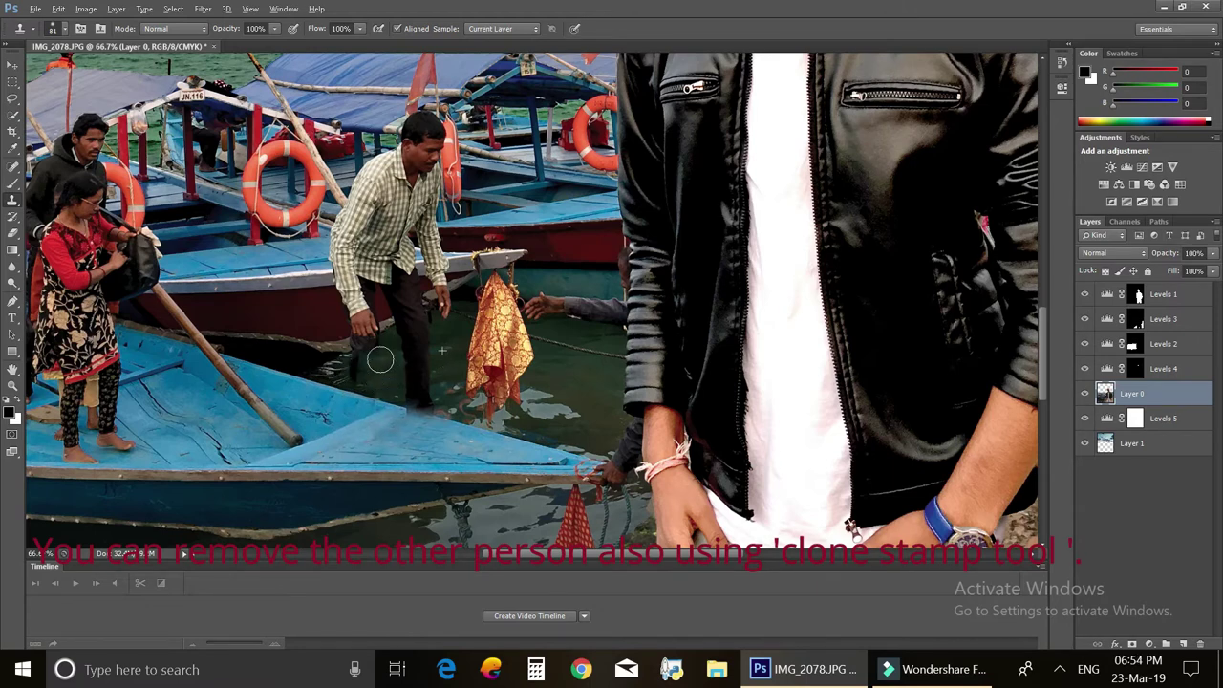
pyautogui.moveTo(382, 371); pyautogui.dragTo(430, 383)
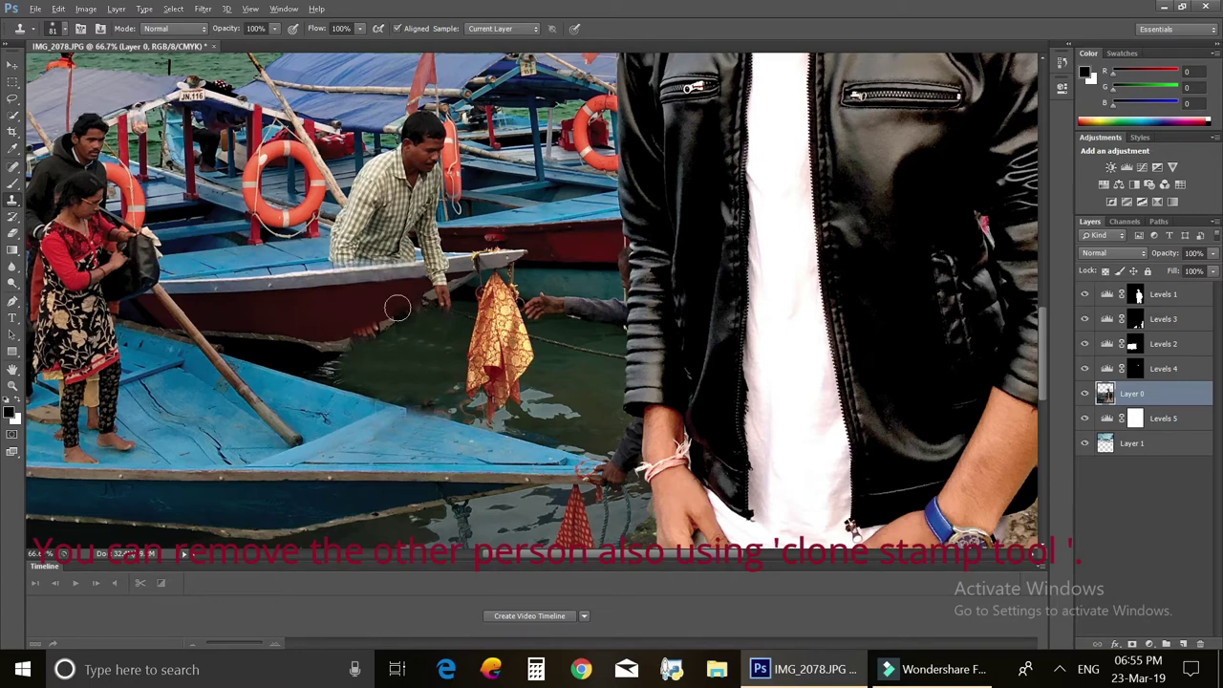
# Clone clean boat edge over the man's sleeve and lower hull, and water over the grey beam
pyautogui.click(68, 26)
pyautogui.hotkey('ctrl', '+')
pyautogui.hotkey('ctrl', '+')
pyautogui.moveTo(274, 218)
pyautogui.mouseDown()
pyautogui.moveTo(239, 210)
pyautogui.moveTo(219, 222)
pyautogui.moveTo(238, 229)
pyautogui.moveTo(274, 193)
pyautogui.mouseUp()
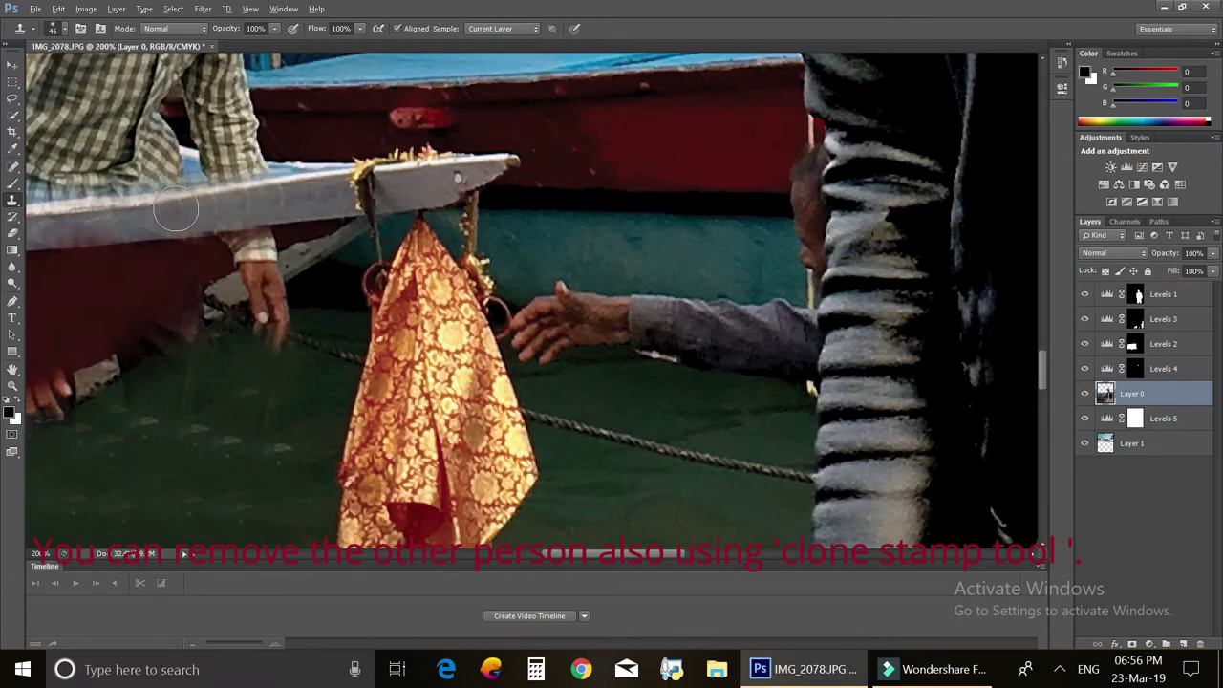
pyautogui.keyDown('alt'); pyautogui.click(302, 253); pyautogui.keyUp('alt')
pyautogui.moveTo(220, 296)
pyautogui.mouseDown()
pyautogui.moveTo(103, 381)
pyautogui.moveTo(172, 332)
pyautogui.mouseUp()
pyautogui.keyDown('alt'); pyautogui.click(103, 380); pyautogui.keyUp('alt')
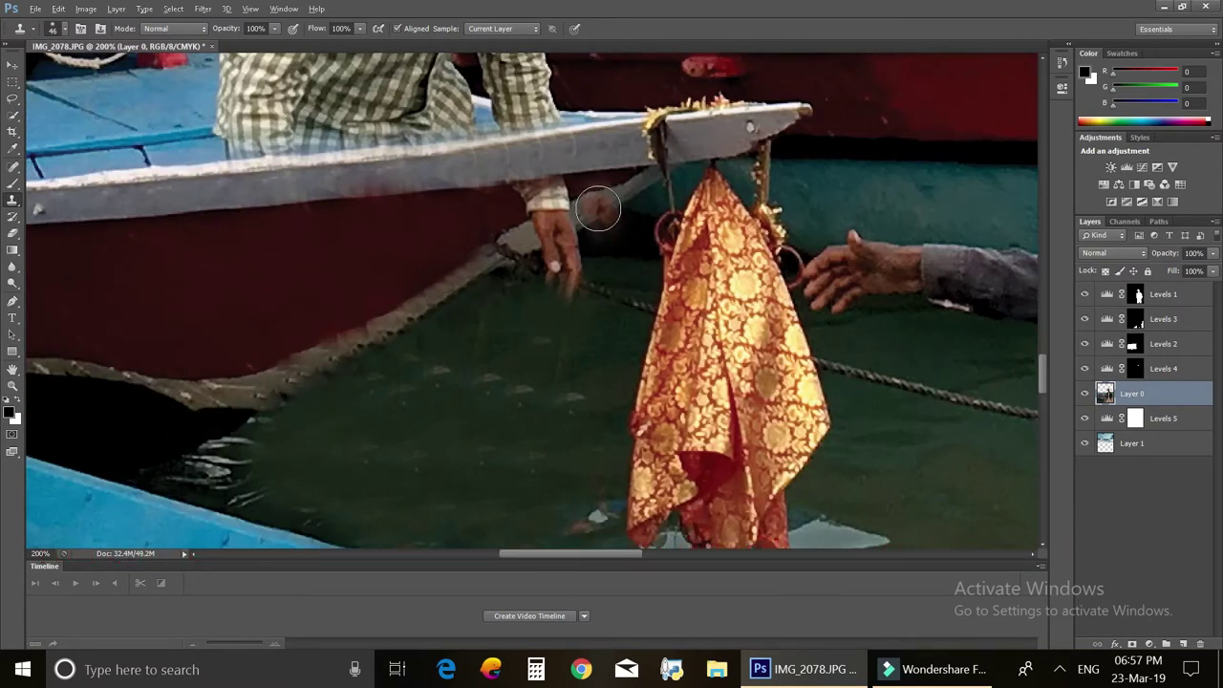
pyautogui.moveTo(640, 239)
pyautogui.mouseDown()
pyautogui.moveTo(581, 259)
pyautogui.moveTo(608, 219)
pyautogui.moveTo(546, 256)
pyautogui.mouseUp()
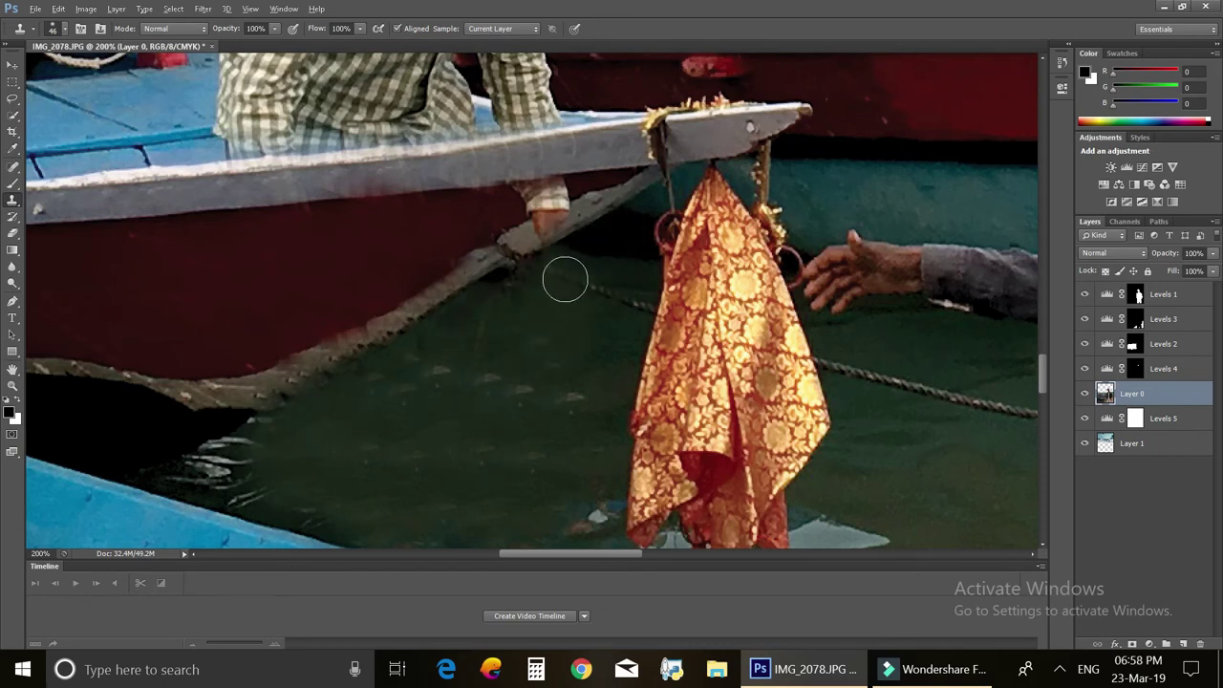
# Set the clone brush to 27 then 50 px and clone away the shirt hem along the gunwale
pyautogui.click(53, 29)
pyautogui.moveTo(67, 73); pyautogui.dragTo(60, 74)
pyautogui.click(542, 203)
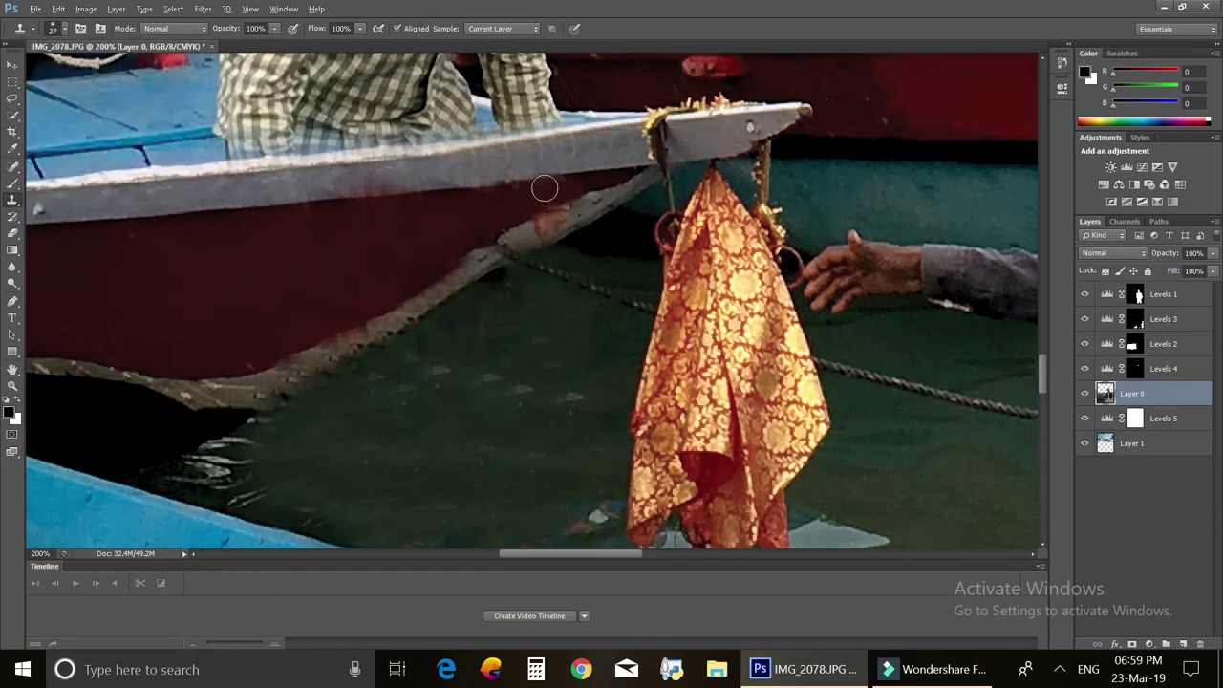
pyautogui.scroll(3, 545, 188)
pyautogui.click(53, 29)
pyautogui.moveTo(59, 73); pyautogui.dragTo(68, 74)
pyautogui.click(227, 281)
pyautogui.moveTo(293, 280)
pyautogui.mouseDown()
pyautogui.moveTo(325, 276)
pyautogui.moveTo(225, 287)
pyautogui.moveTo(473, 253)
pyautogui.mouseUp()
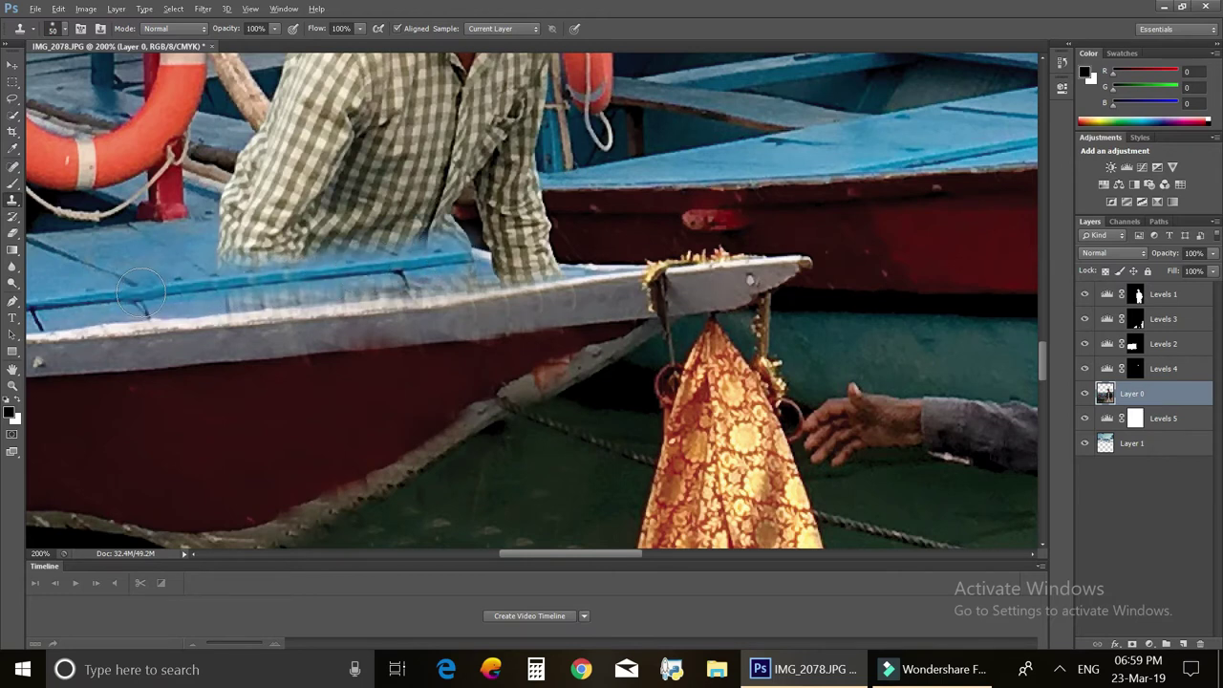
pyautogui.moveTo(141, 294); pyautogui.dragTo(325, 286)
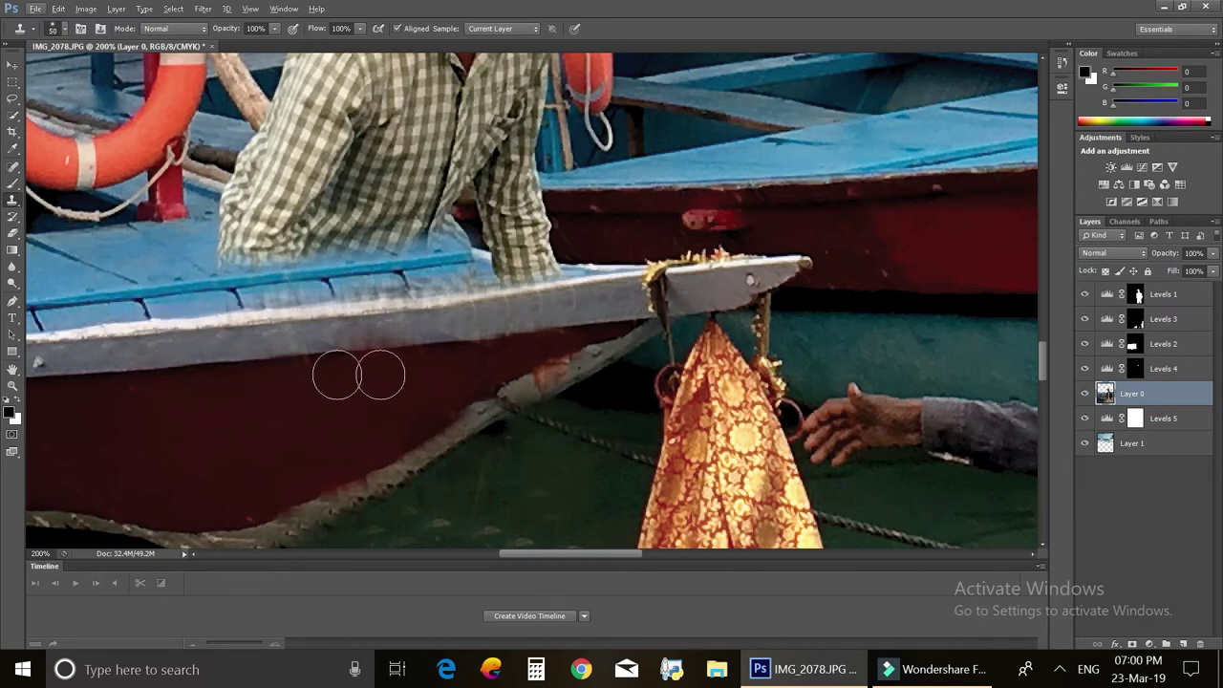
pyautogui.scroll(3, 307, 314)
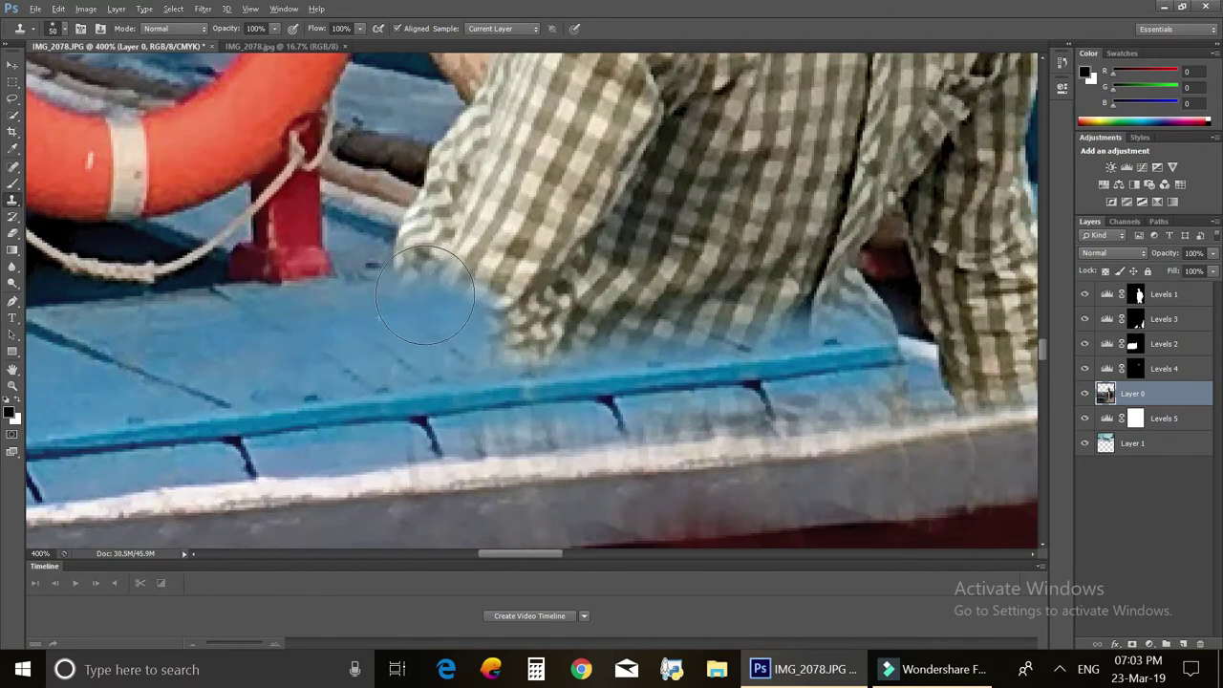
# Clone deck planks over the shirt hem lying on the deck
pyautogui.moveTo(386, 322); pyautogui.dragTo(532, 328)
pyautogui.moveTo(374, 351)
pyautogui.mouseDown()
pyautogui.moveTo(496, 315)
pyautogui.moveTo(409, 287)
pyautogui.mouseUp()
pyautogui.hotkey('ctrl', '-')
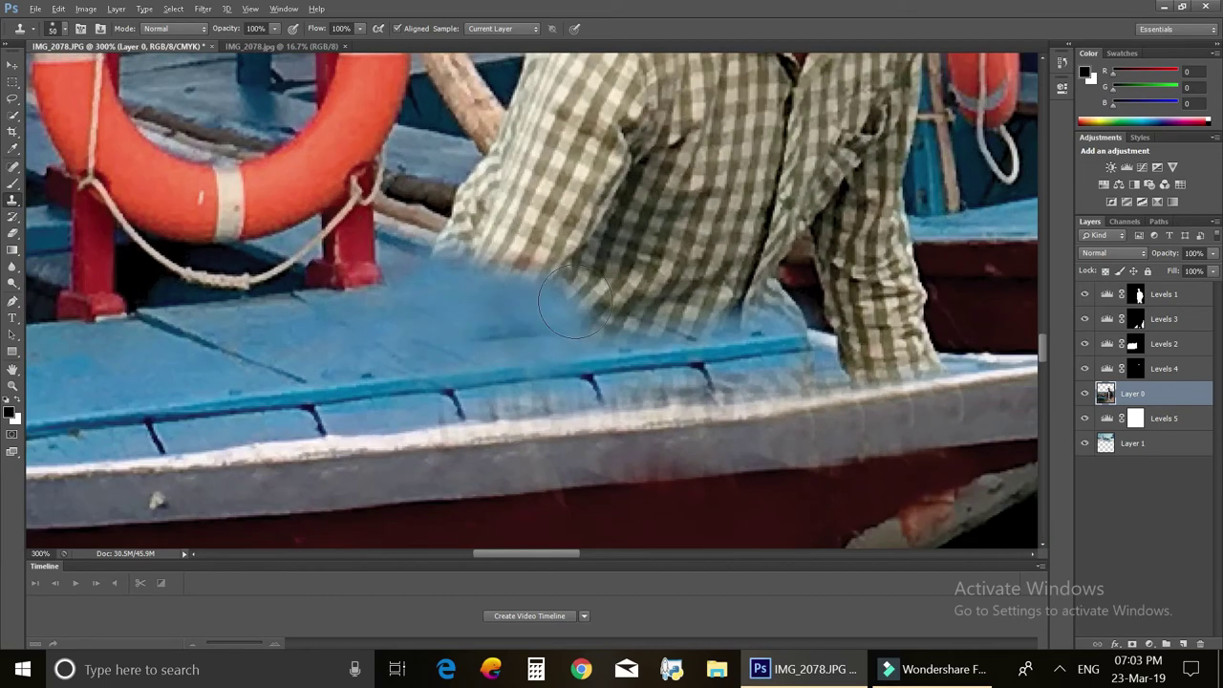
# Set the clone brush to 11 then 23 px and blend the hem's right edge into the deck
pyautogui.click(63, 29)
pyautogui.write('11')
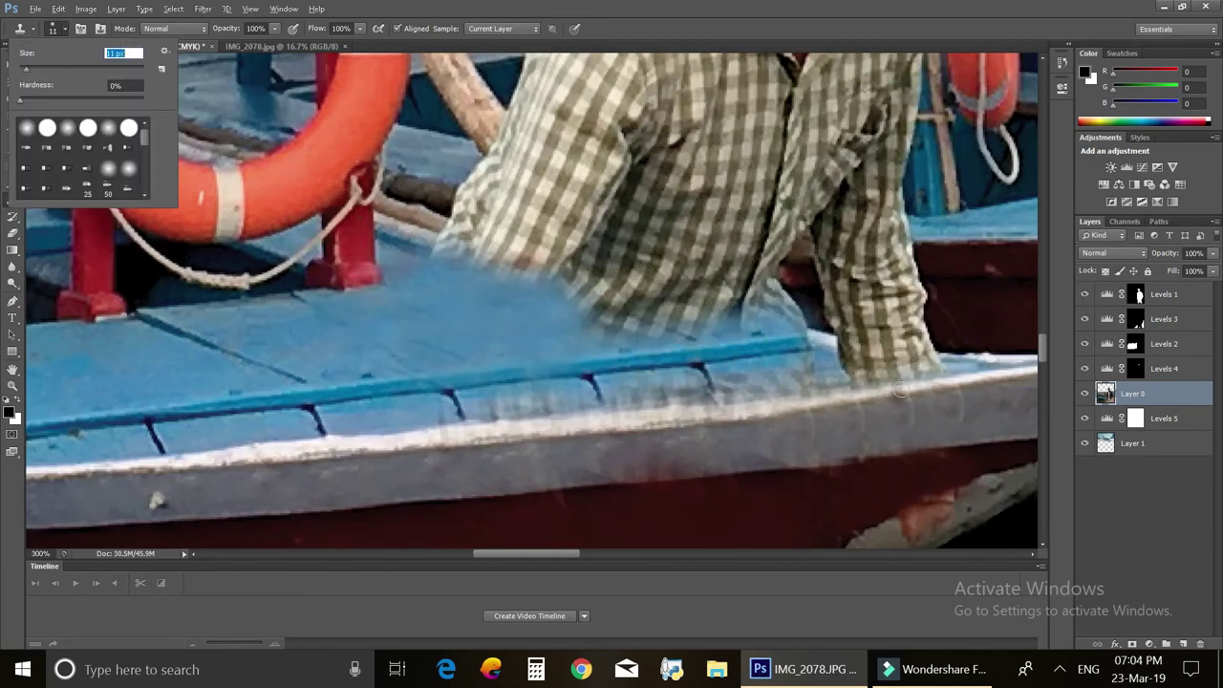
pyautogui.press('Return')
pyautogui.click(63, 30)
pyautogui.write('23')
pyautogui.press('Return')
pyautogui.moveTo(887, 355); pyautogui.dragTo(843, 373)
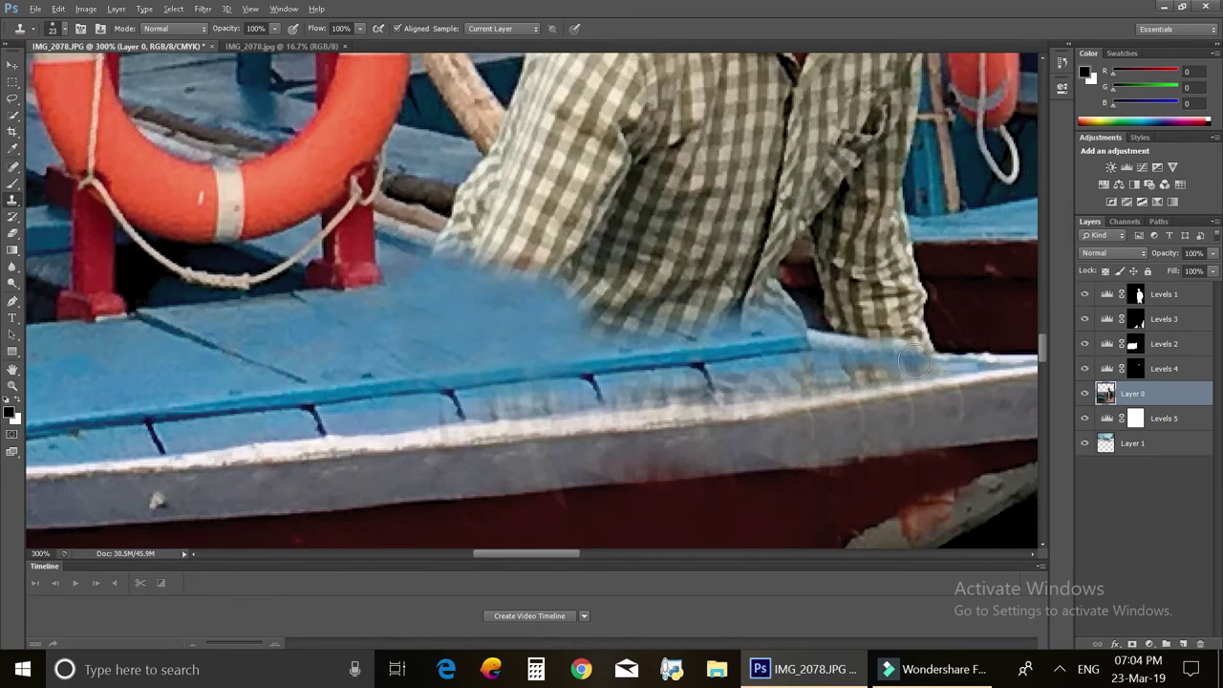
pyautogui.moveTo(717, 384); pyautogui.dragTo(862, 375)
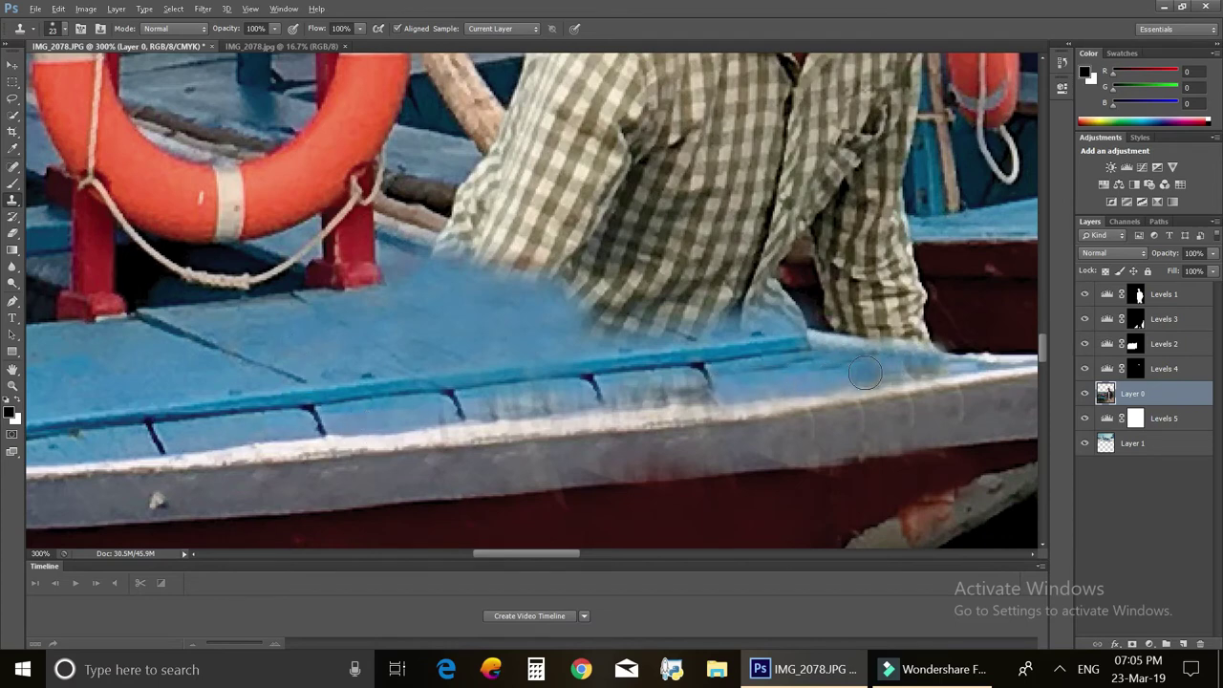
# Resample a clone source, clean the shirt's lower edge, and extend the rope across the blue deck
pyautogui.keyDown('alt'); pyautogui.click(761, 390); pyautogui.keyUp('alt')
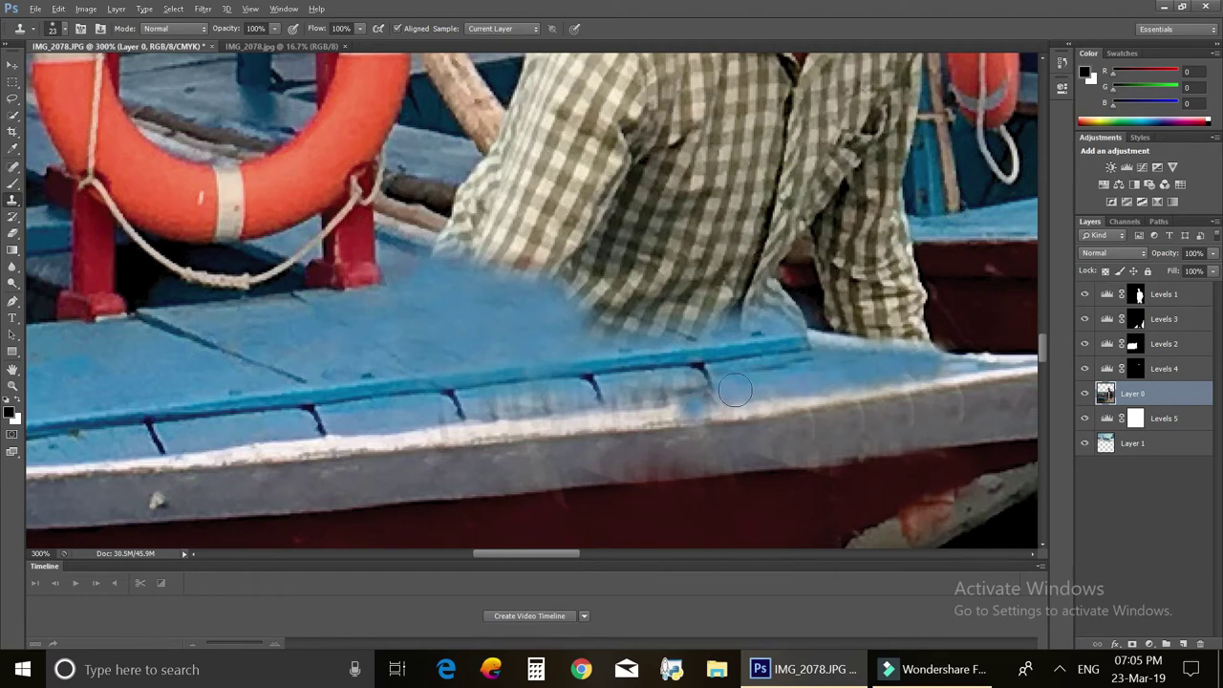
pyautogui.moveTo(604, 322); pyautogui.dragTo(698, 330)
pyautogui.moveTo(420, 218)
pyautogui.mouseDown()
pyautogui.moveTo(473, 244)
pyautogui.moveTo(430, 303)
pyautogui.mouseUp()
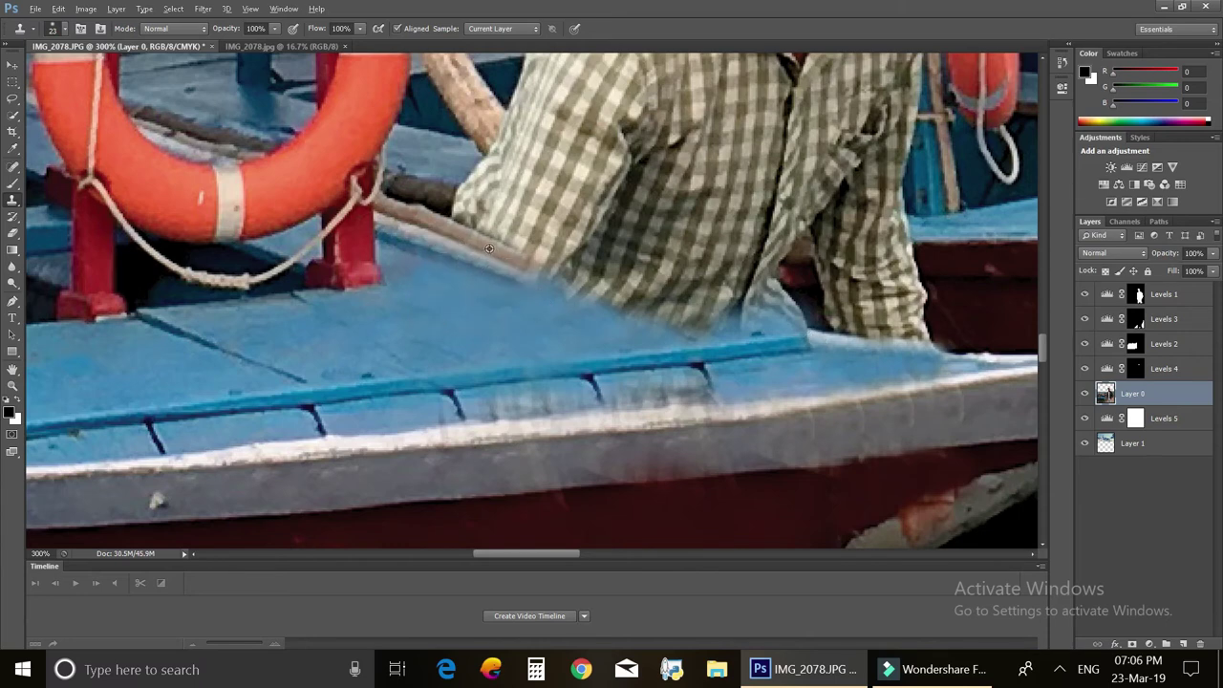
pyautogui.moveTo(521, 263); pyautogui.dragTo(723, 342)
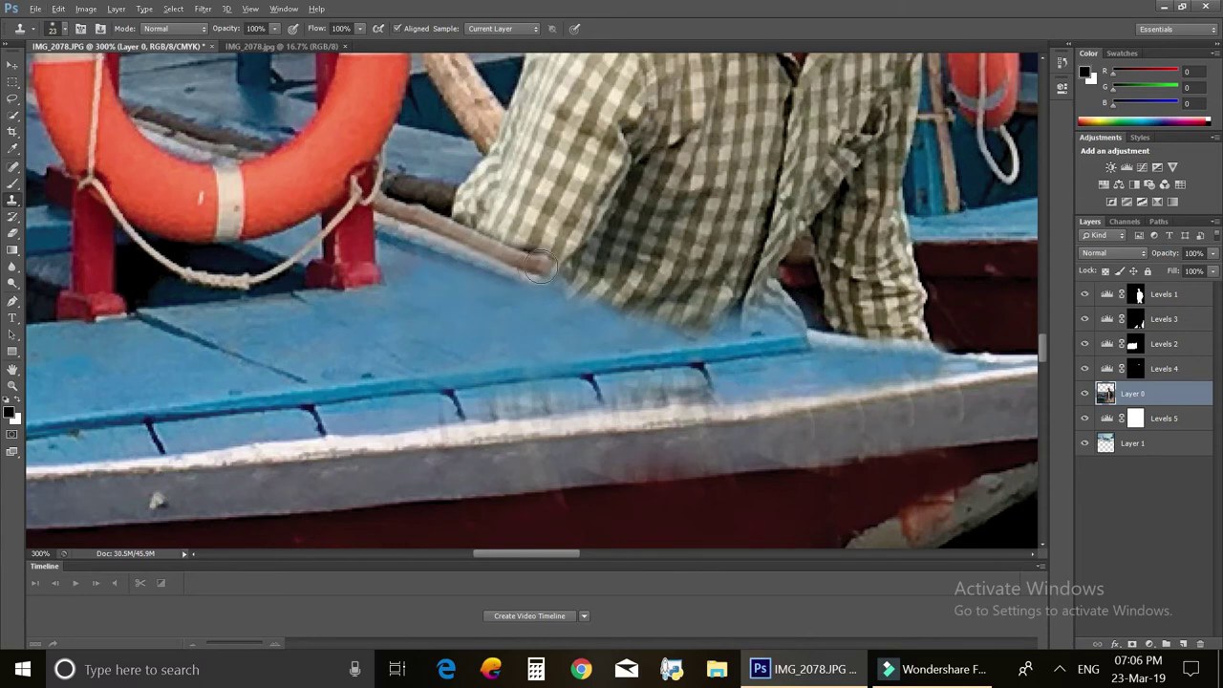
pyautogui.moveTo(845, 340); pyautogui.dragTo(647, 302)
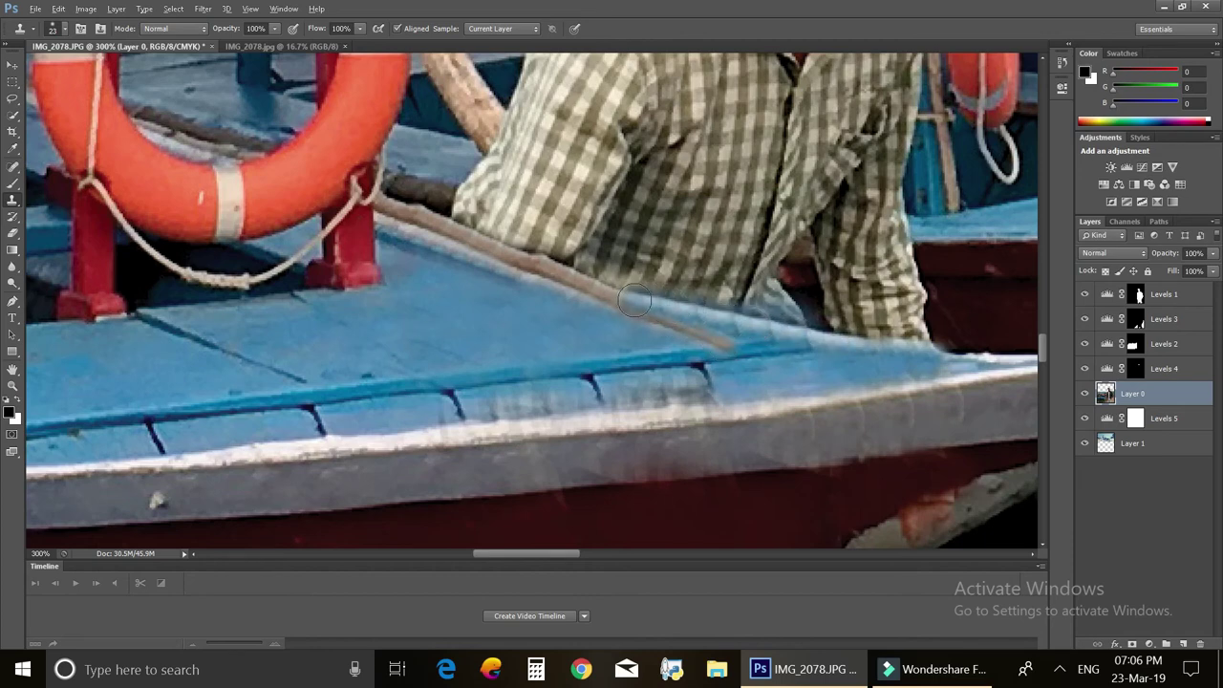
pyautogui.moveTo(682, 331); pyautogui.dragTo(555, 305)
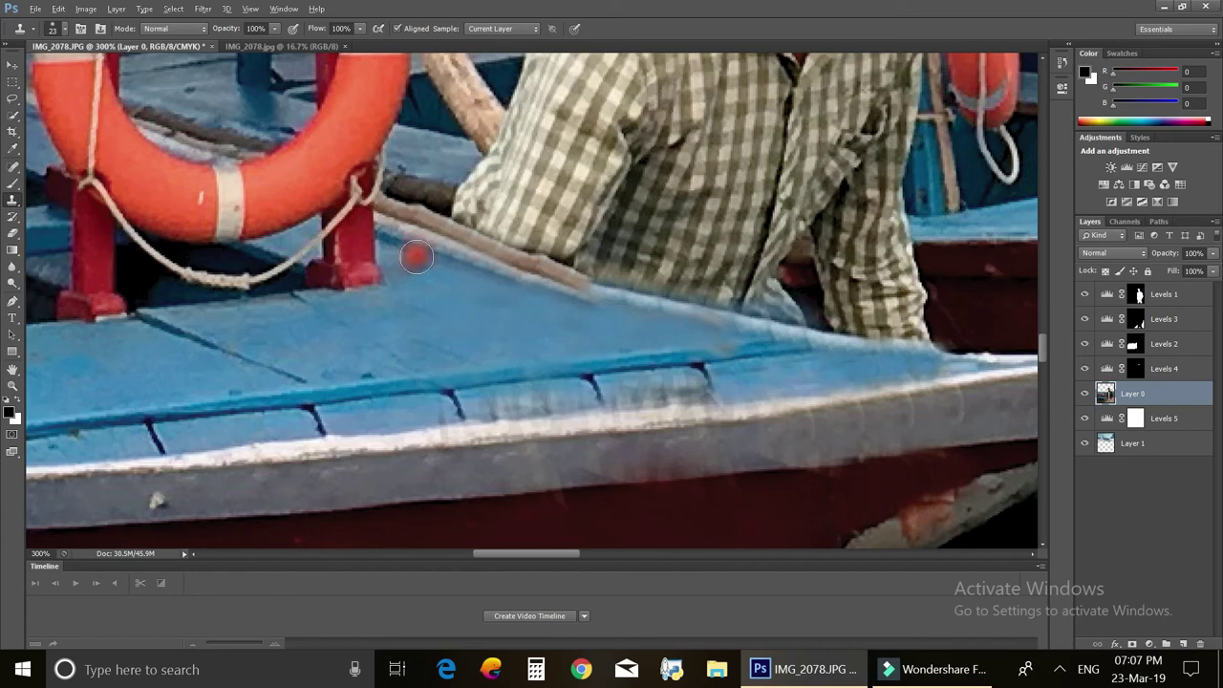
# Replace the shirt's left edge with rope and background
pyautogui.scroll(-5, 416, 256)
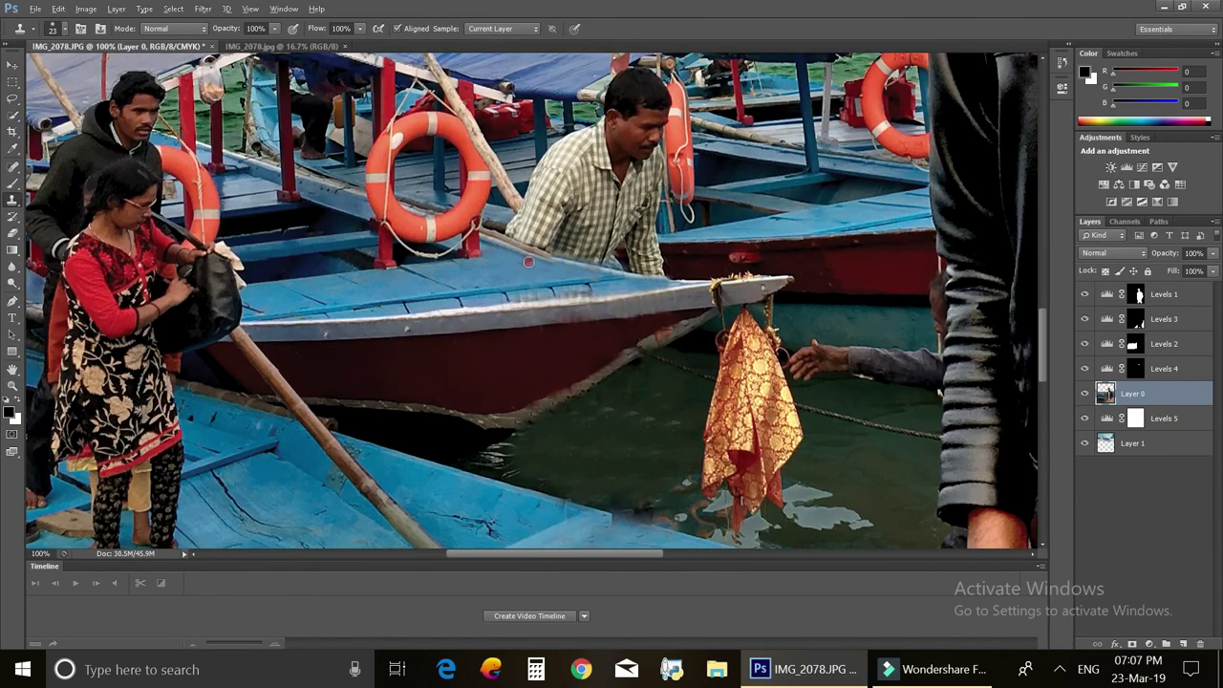
pyautogui.scroll(3, 529, 261)
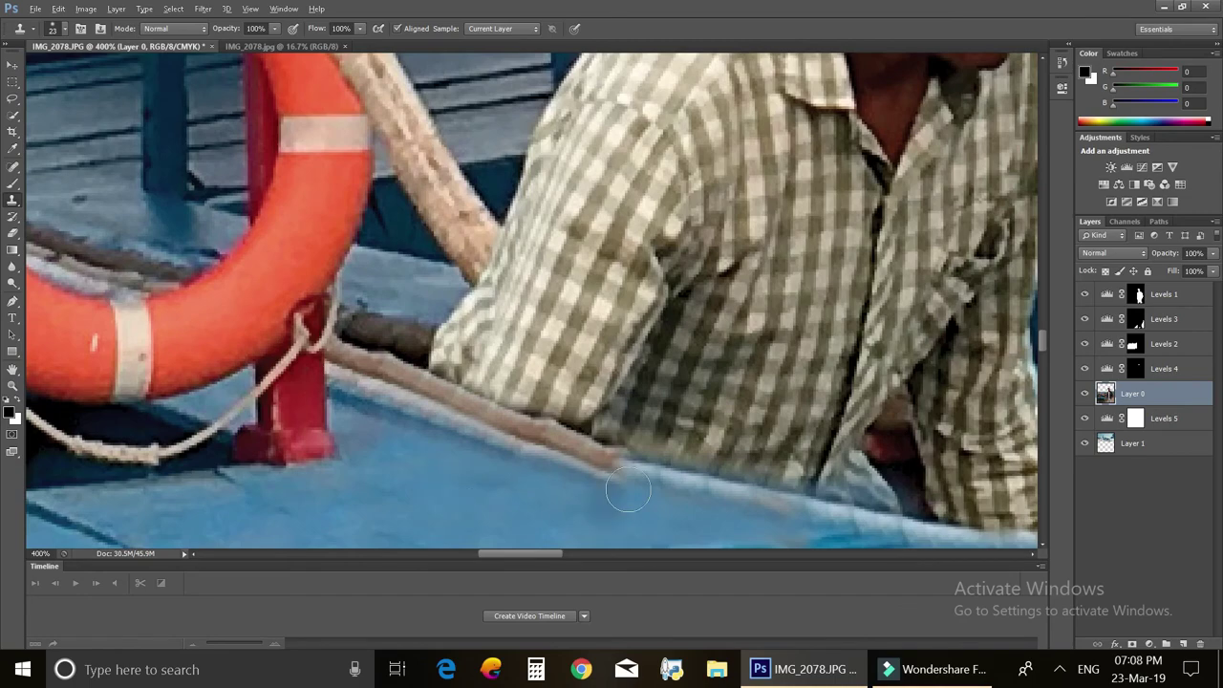
pyautogui.moveTo(449, 306); pyautogui.dragTo(482, 382)
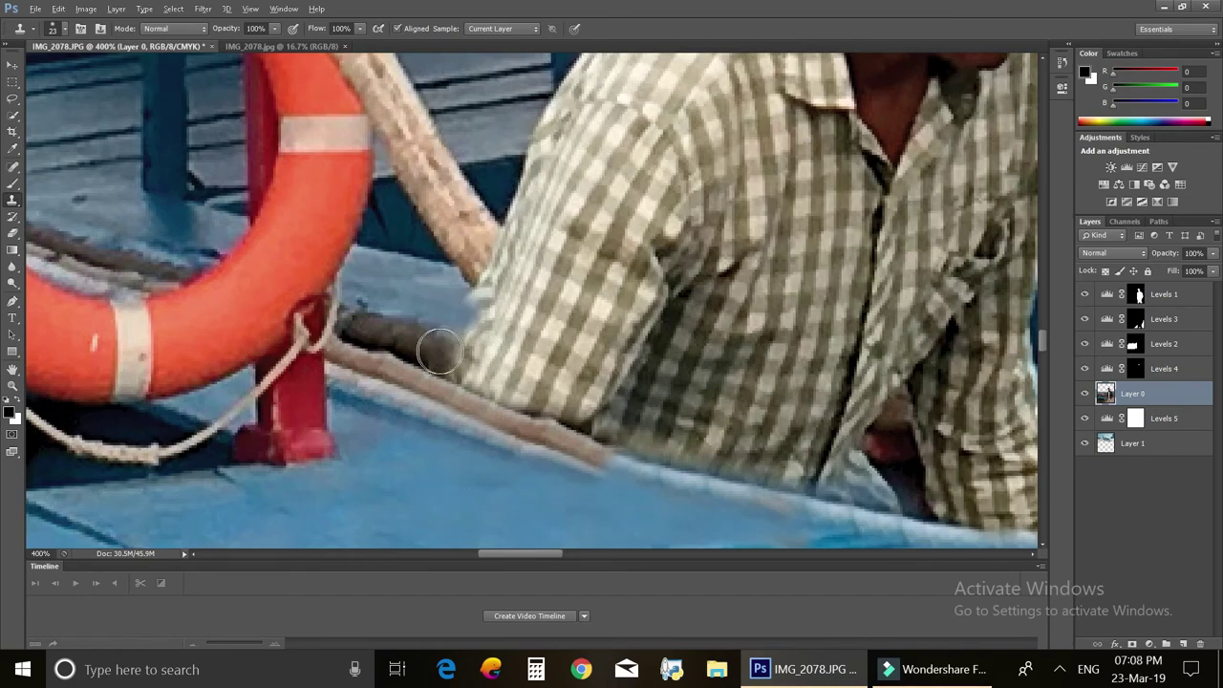
pyautogui.scroll(-3, 550, 375)
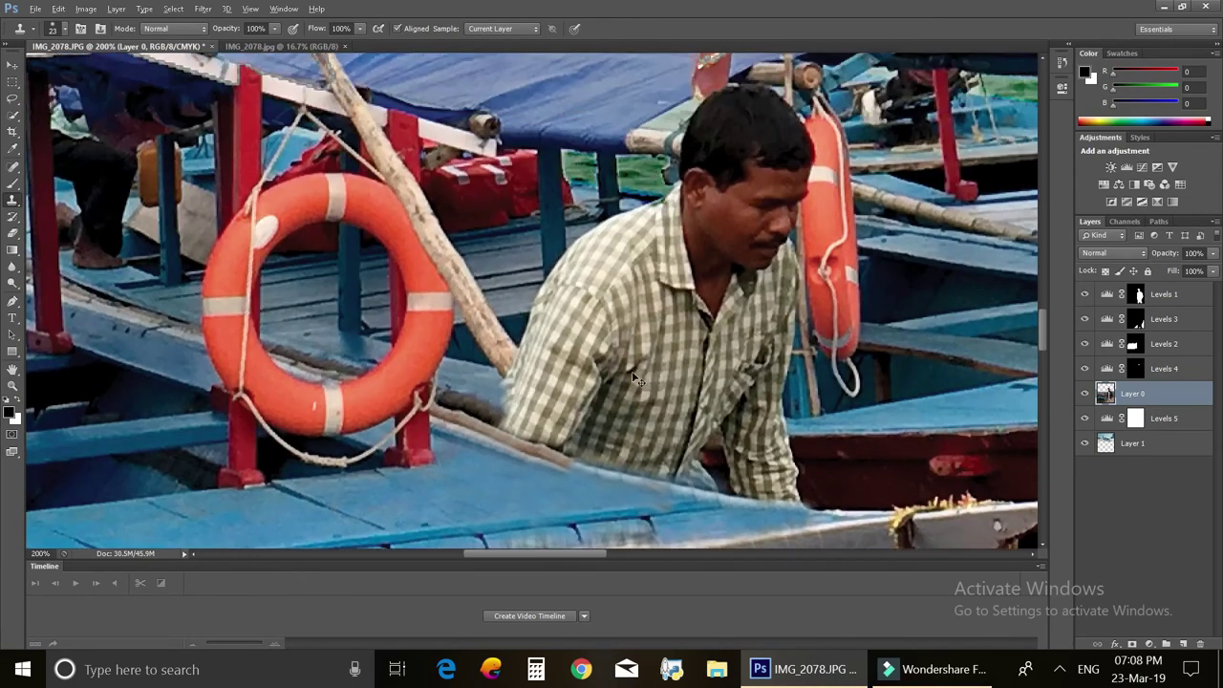
pyautogui.scroll(-5, 550, 375)
pyautogui.click(1058, 671)
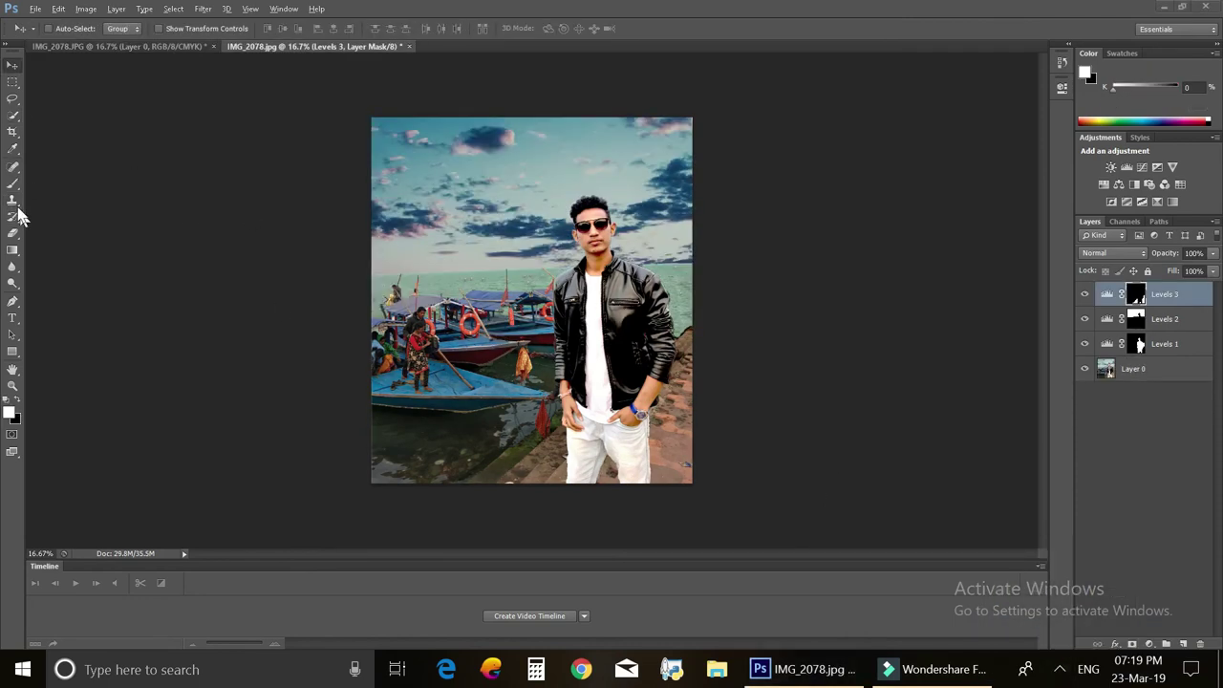
# Quick-select both boat canopies and add a Levels adjustment with the midtone slider nudged left
pyautogui.click(13, 115)
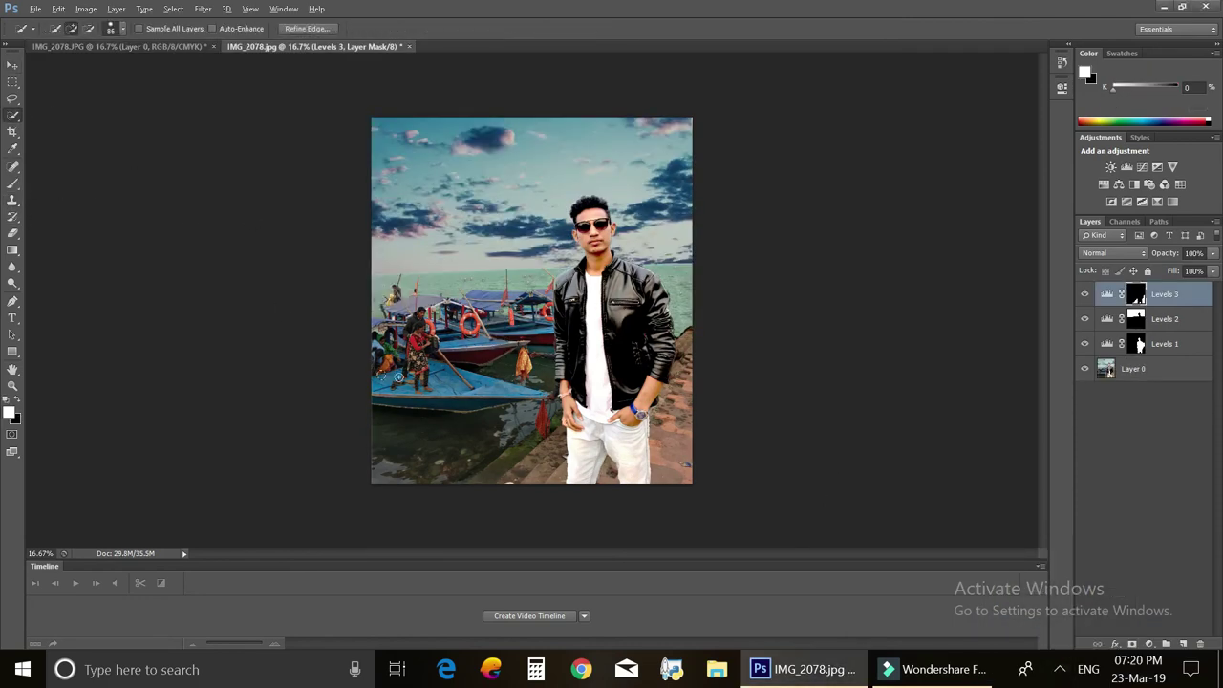
pyautogui.moveTo(430, 319); pyautogui.dragTo(386, 330)
pyautogui.moveTo(487, 357); pyautogui.dragTo(537, 345)
pyautogui.click(1126, 167)
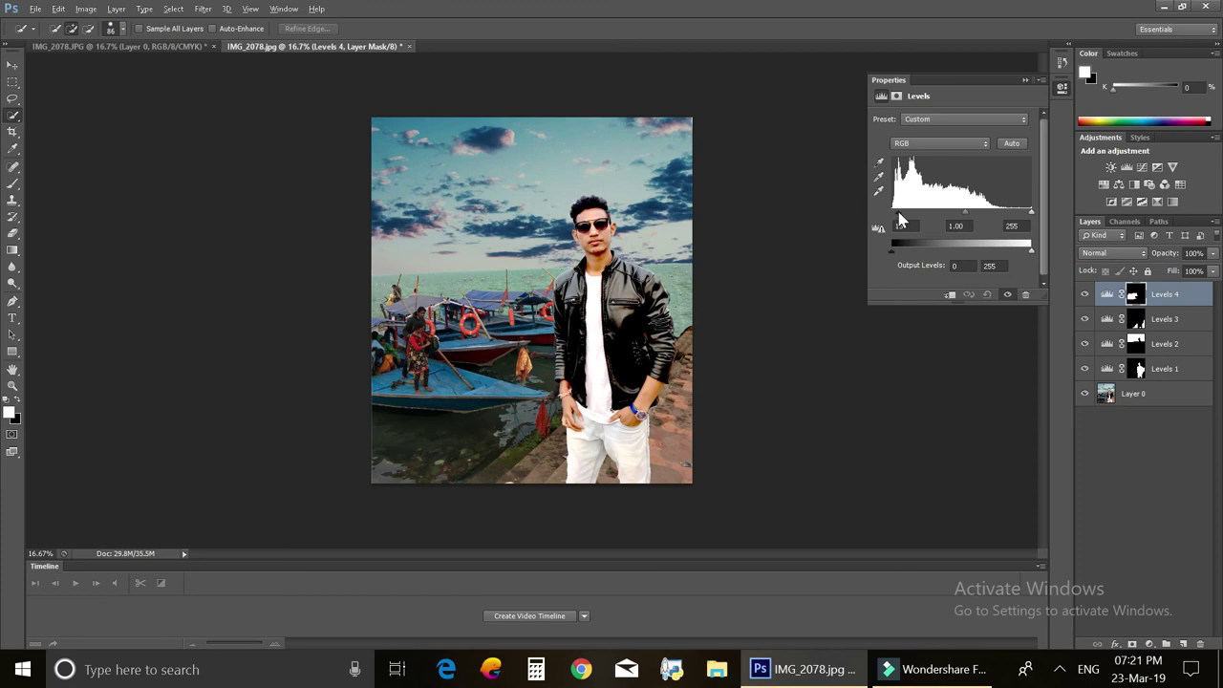
pyautogui.moveTo(958, 219); pyautogui.dragTo(950, 217)
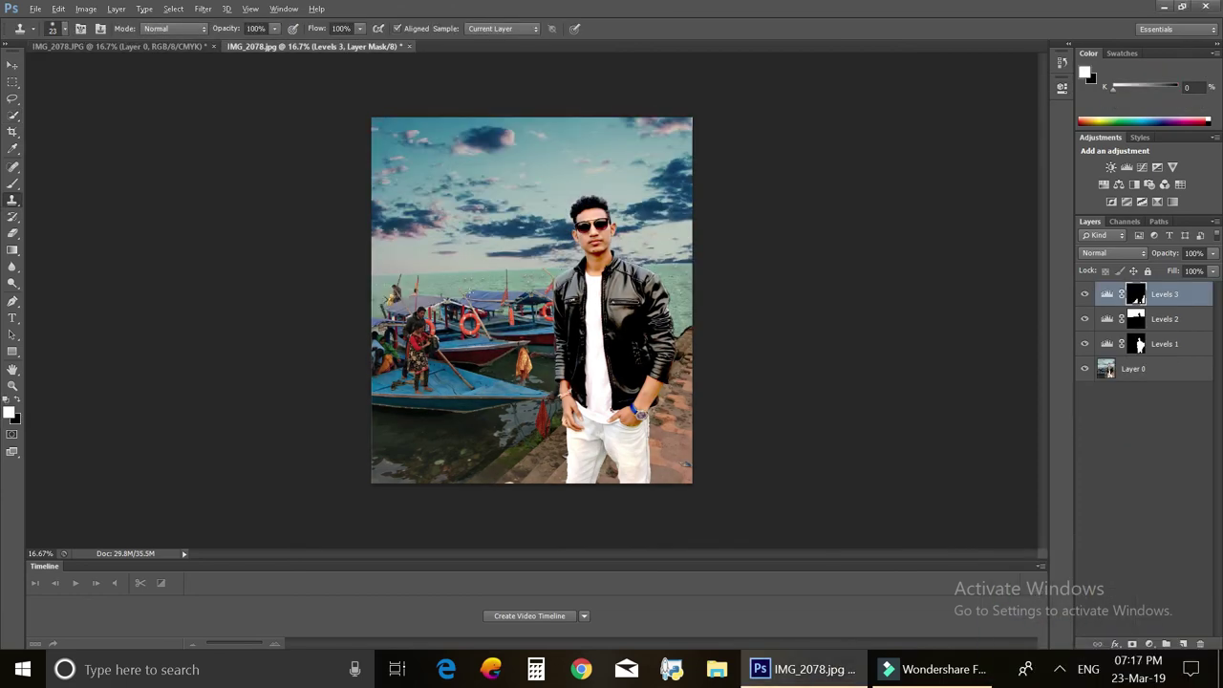
pyautogui.press('v')
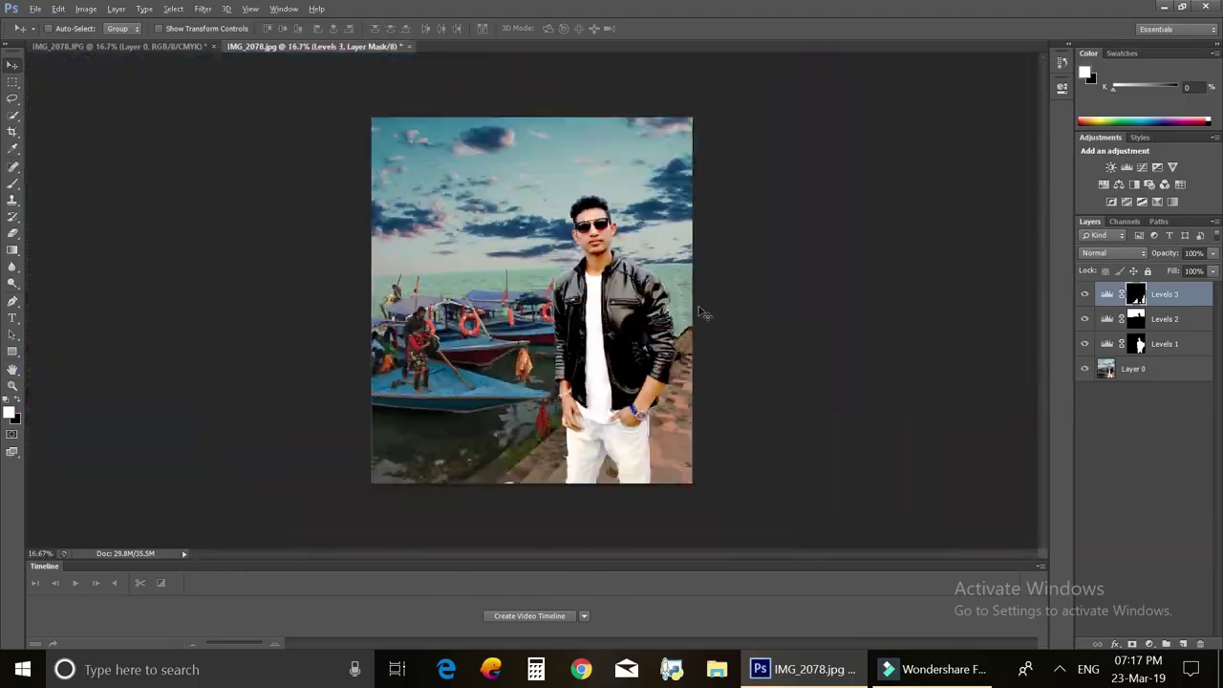